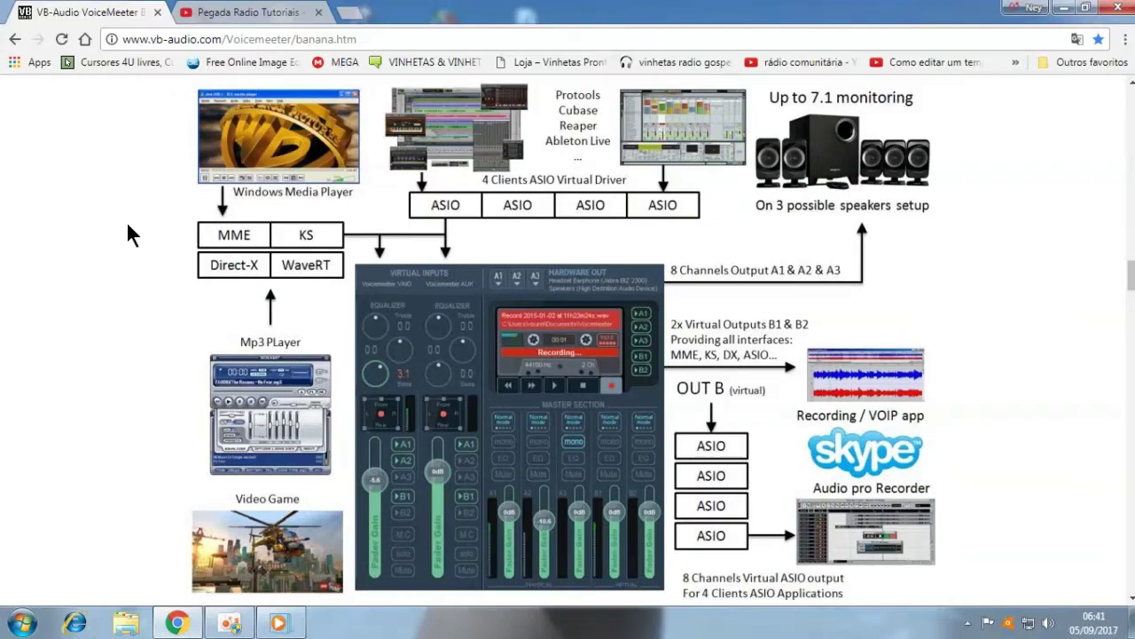
- Request the Voicemeeter Banana installer (VoicemeeterProSetup) for Windows from the Voicemeeter Banana page's download section
scroll(140, 238, "up", 15)
scroll(72, 375, "up", 3)
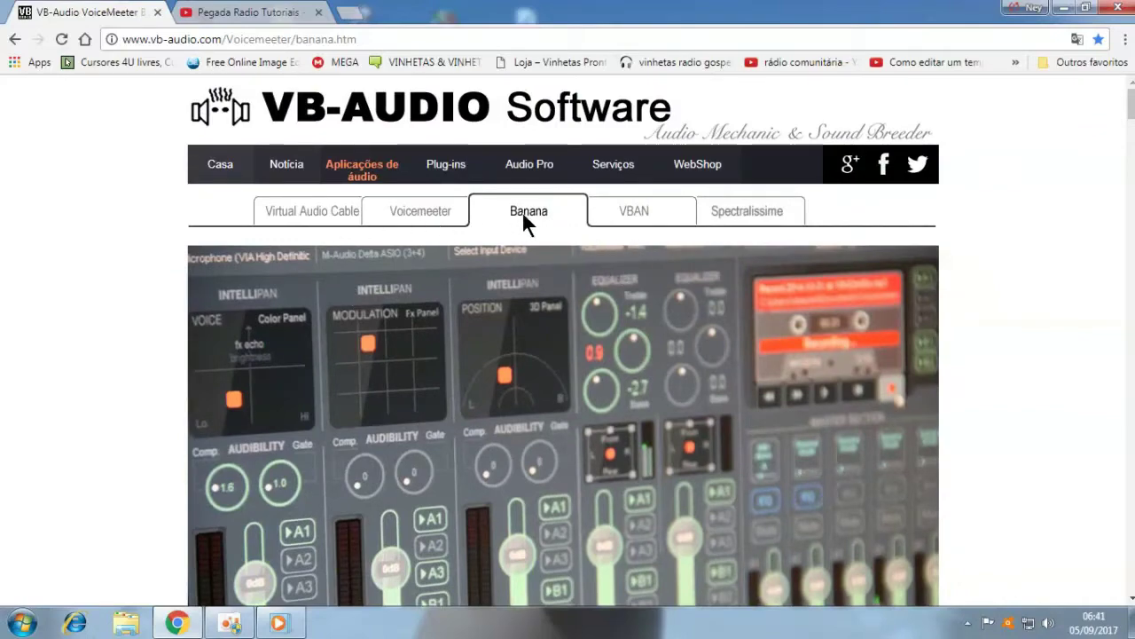
scroll(314, 266, "down", 8)
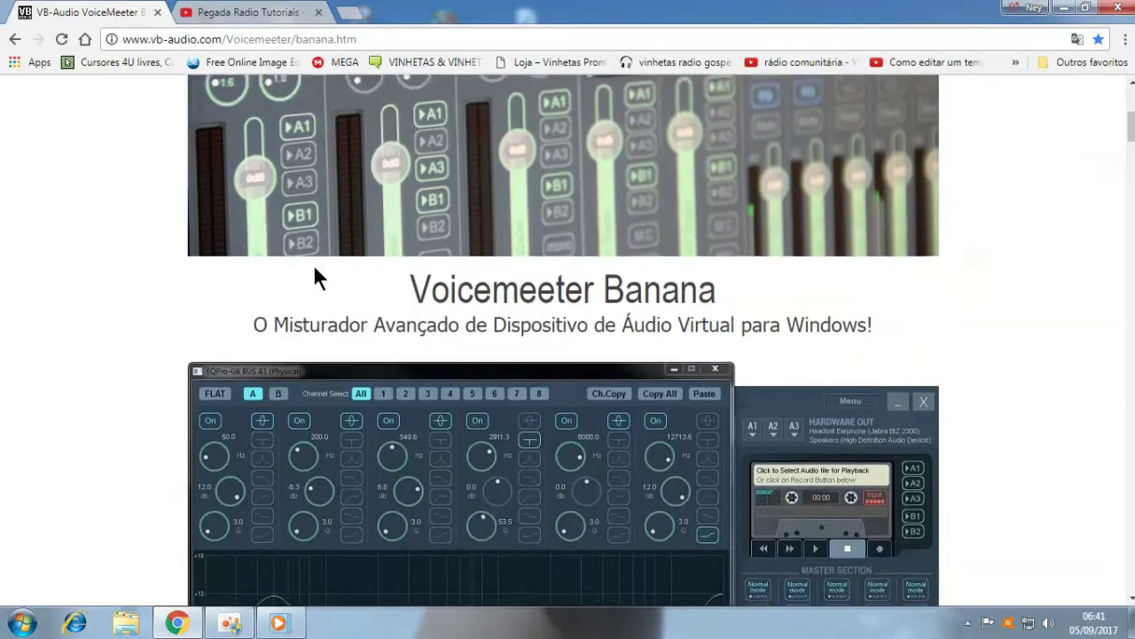
scroll(314, 266, "down", 15)
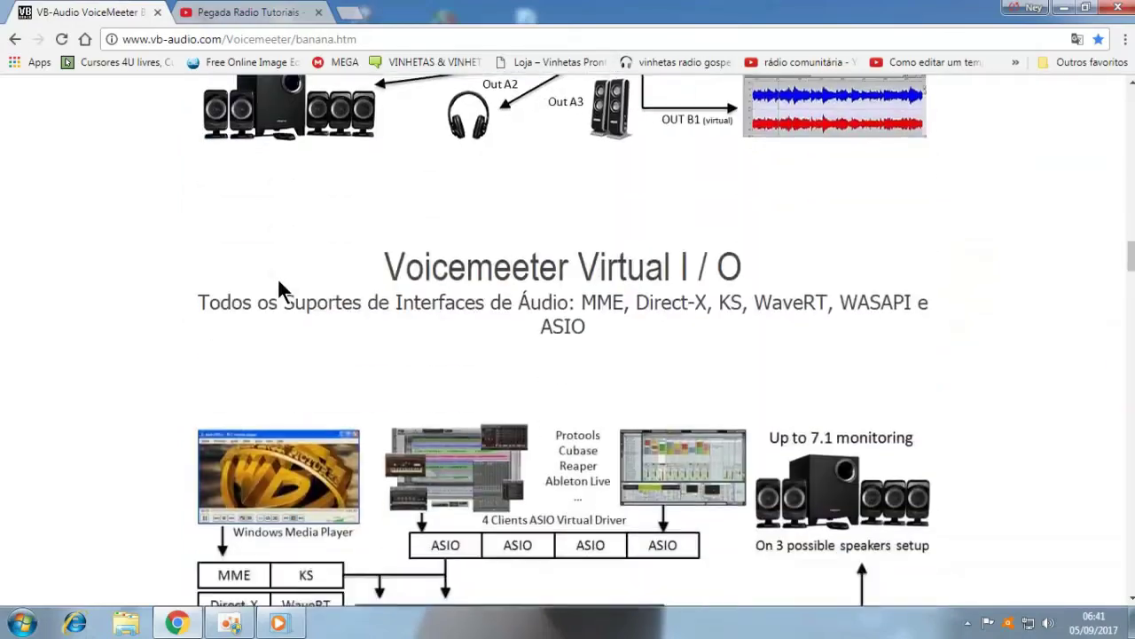
scroll(278, 282, "down", 15)
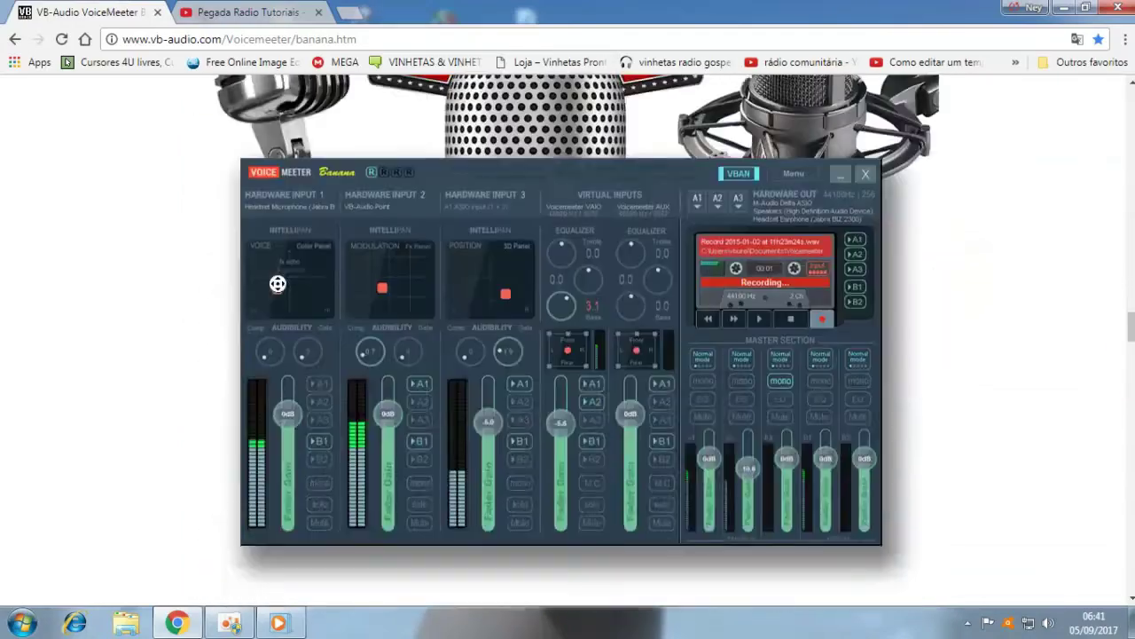
scroll(277, 282, "down", 5)
scroll(267, 279, "up", 3)
scroll(266, 278, "down", 6)
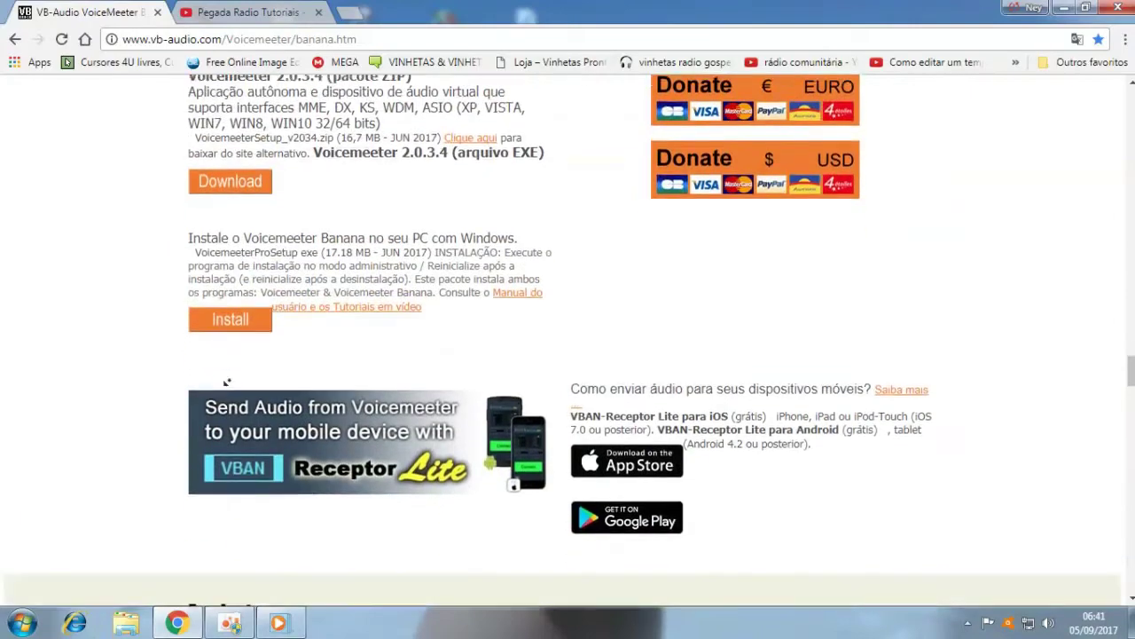
scroll(165, 341, "down", 3)
scroll(106, 349, "up", 5)
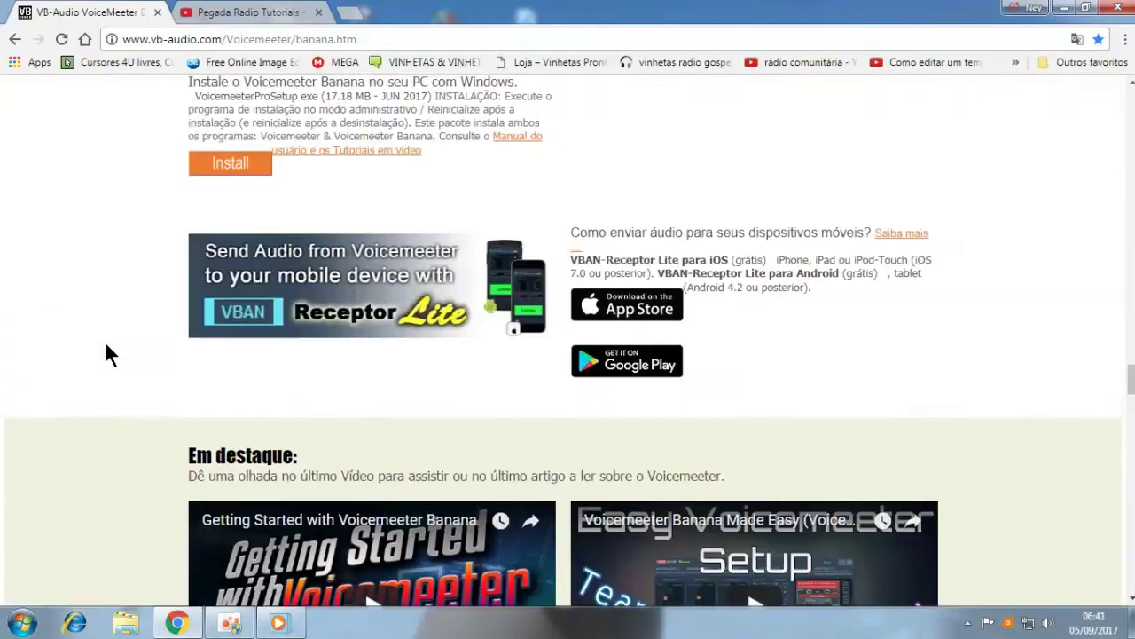
scroll(194, 324, "up", 3)
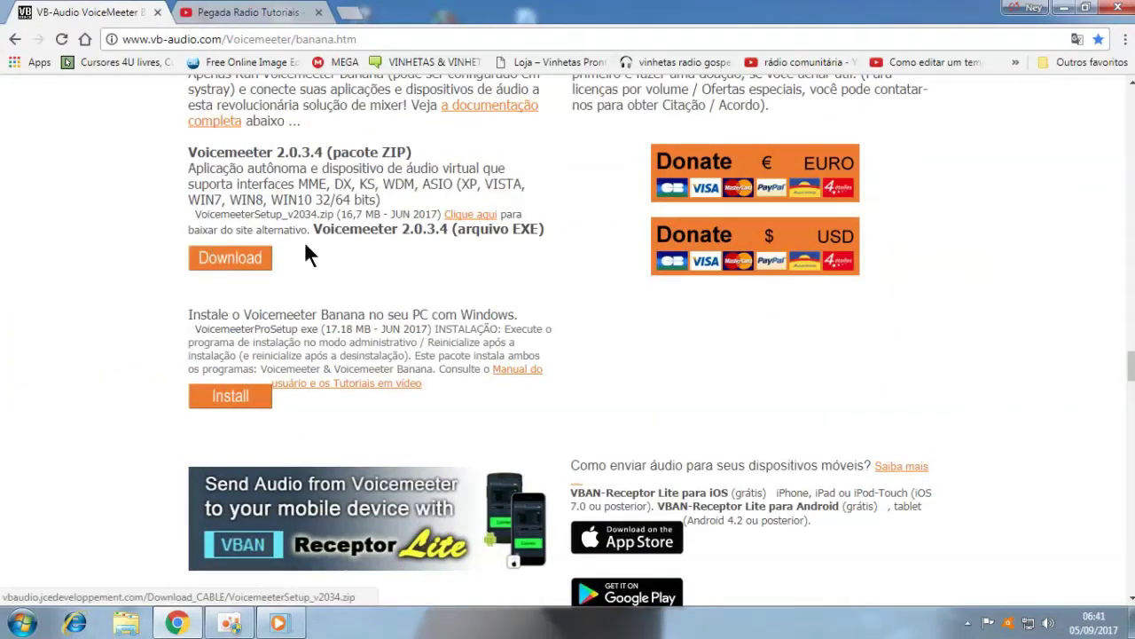
left_click(236, 398)
left_click(233, 406)
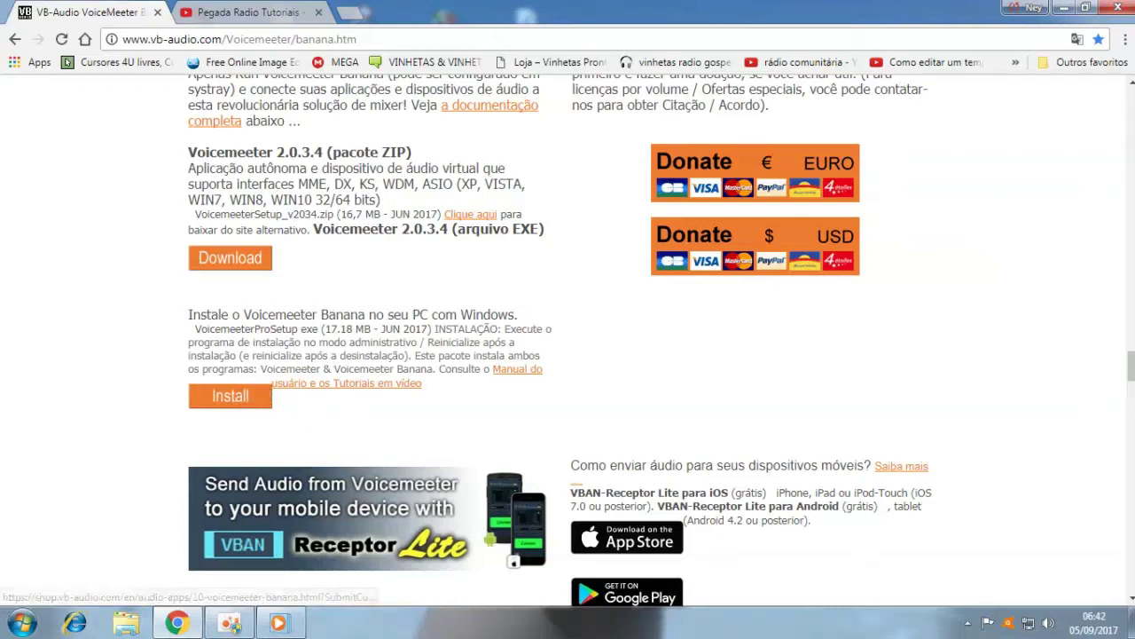
- Go to the desktop and move the VoicemeeterProSetup installer file up, level with the Breakaway Live shortcut
left_click(1064, 9)
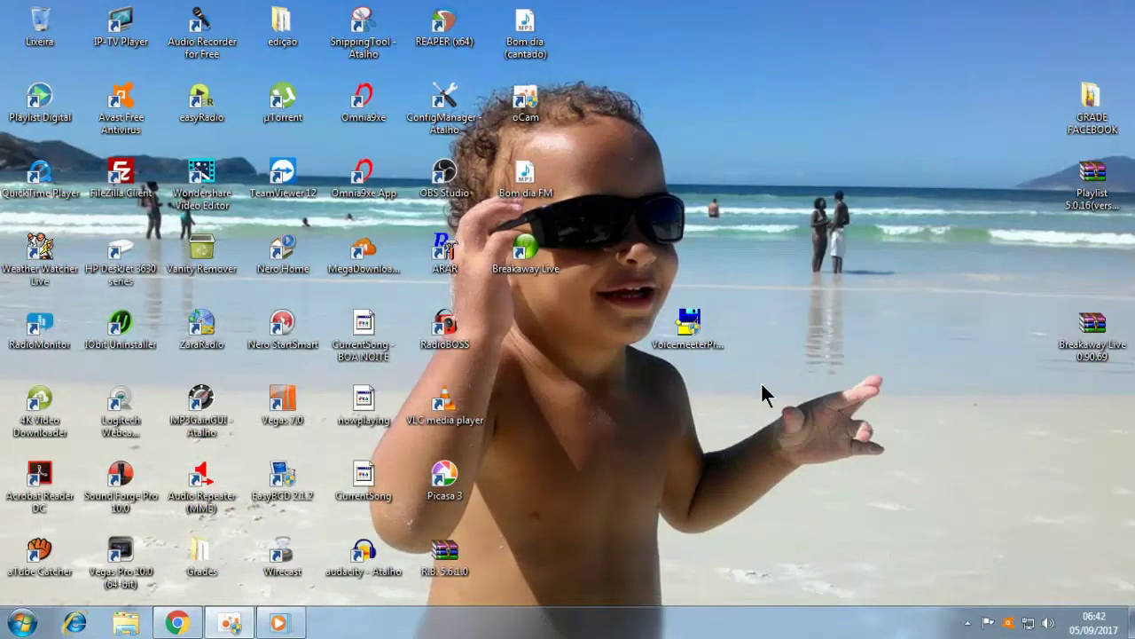
left_click_drag(685, 332, 793, 220)
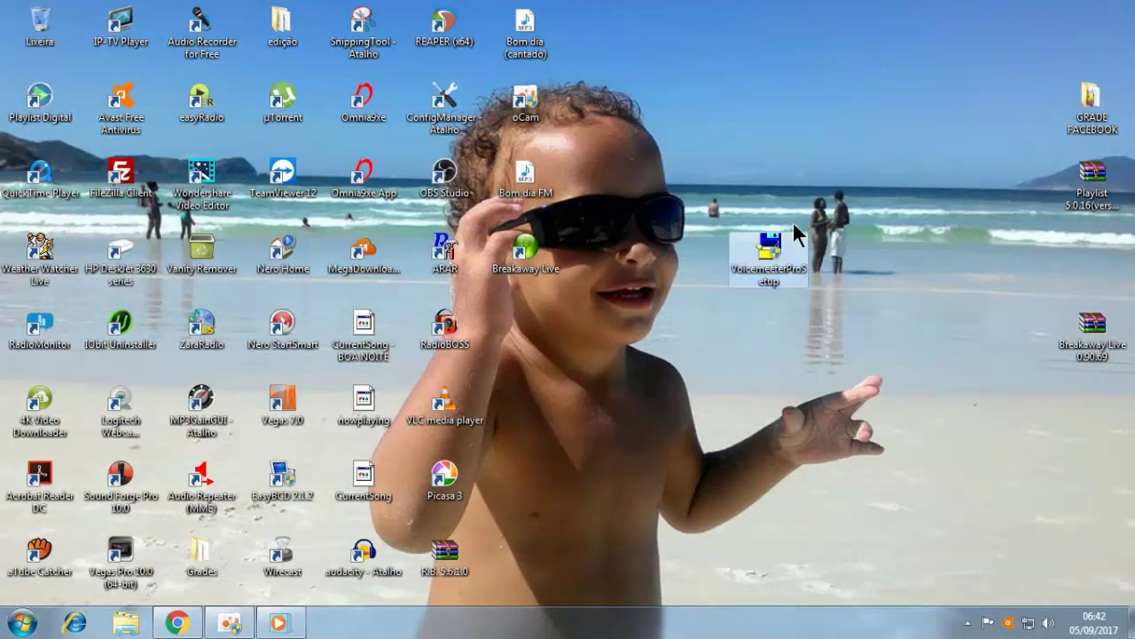
left_click_drag(786, 266, 720, 292)
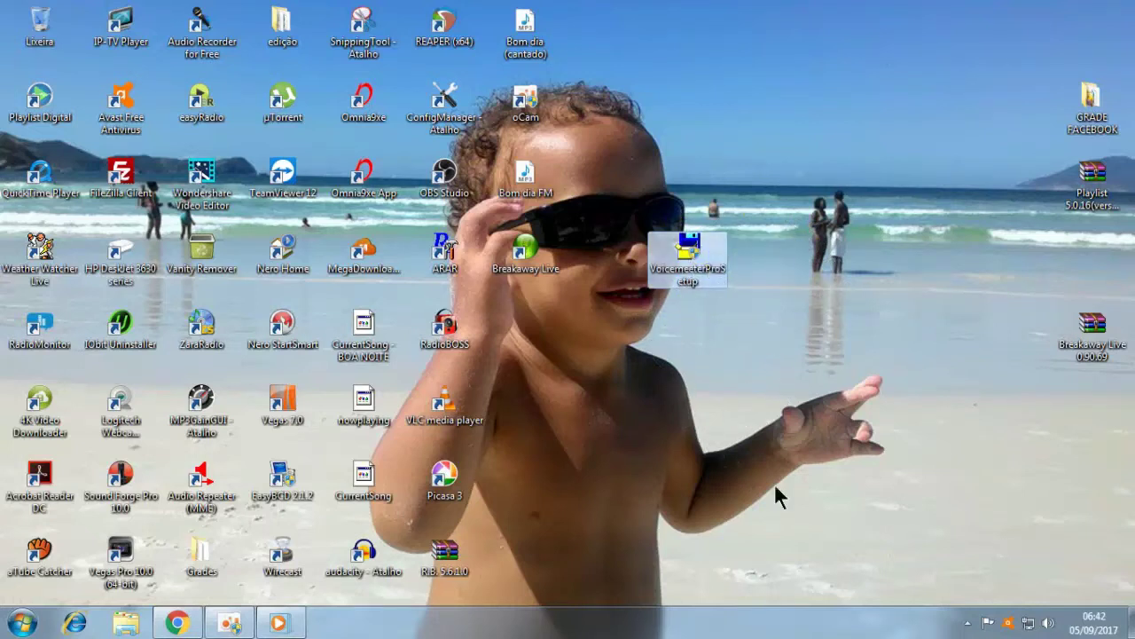
left_click(721, 390)
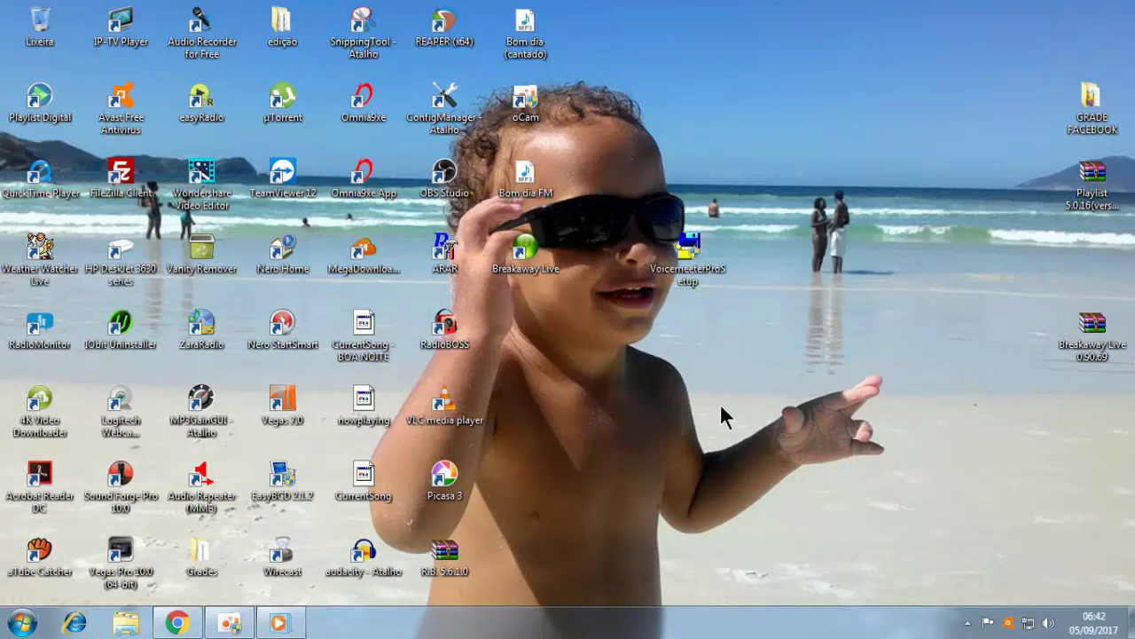
- Review the installation instructions for Voicemeeter Banana on its download page in Chrome and return to the desktop
right_click(690, 258)
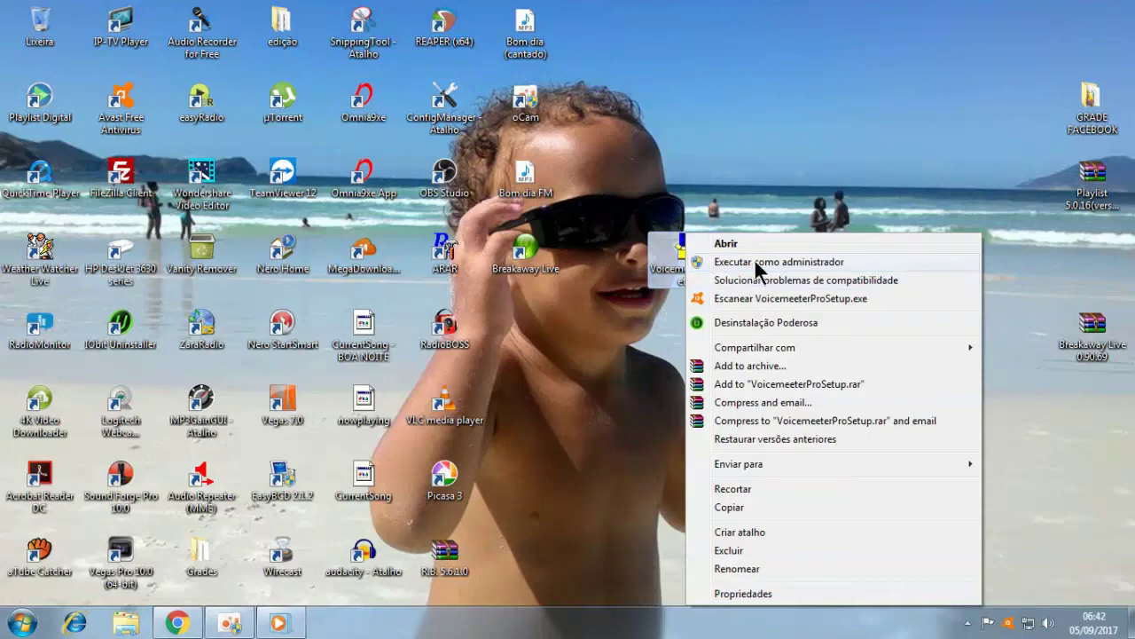
left_click(543, 401)
left_click(178, 623)
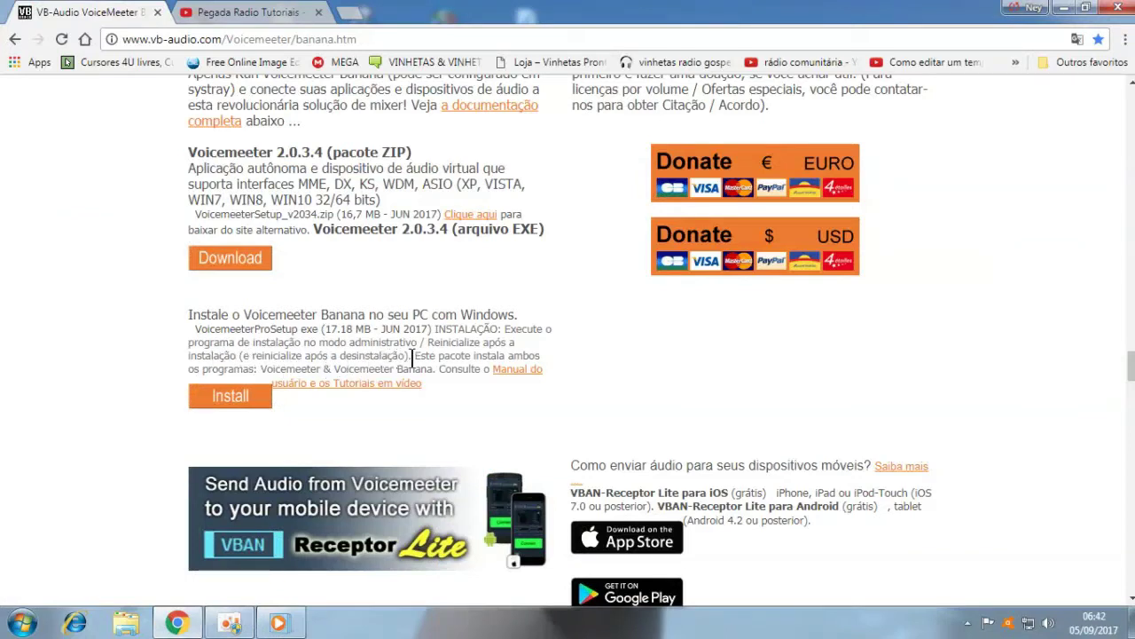
left_click(1065, 9)
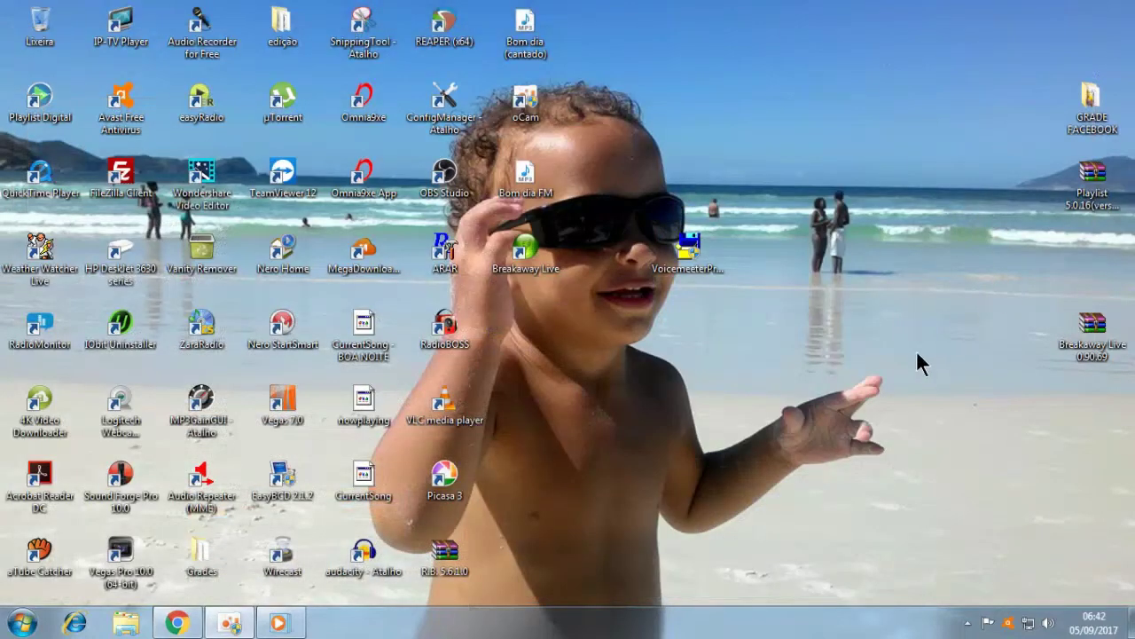
- Run VoicemeeterProSetup from the desktop as administrator, install Voicemeeter Banana and acknowledge the reboot notice
left_click(691, 257)
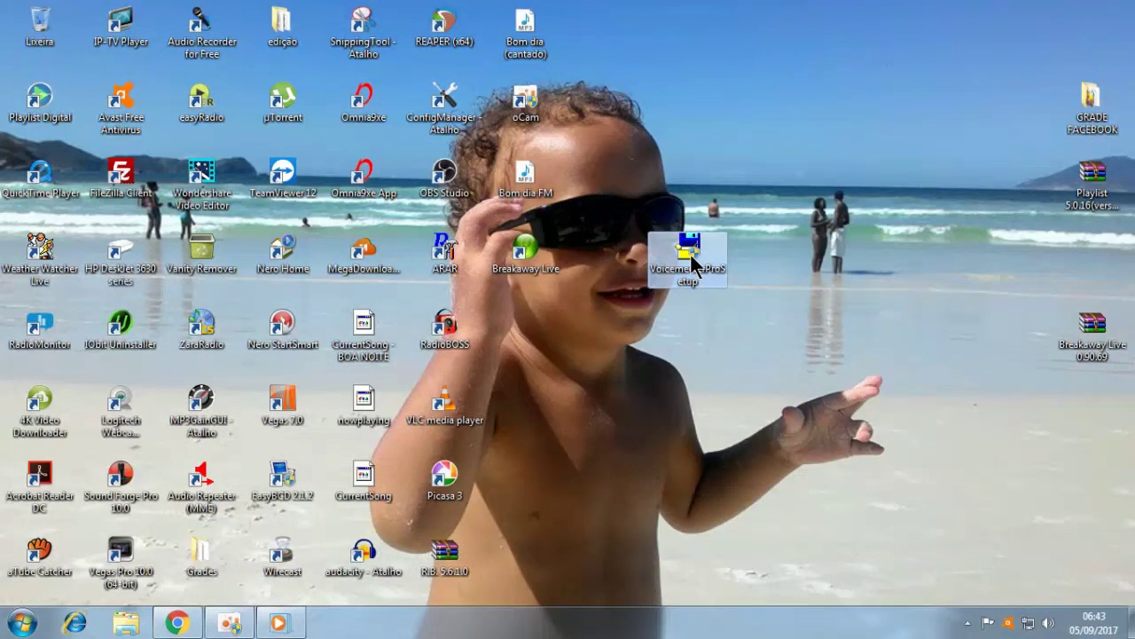
right_click(691, 257)
left_click(756, 265)
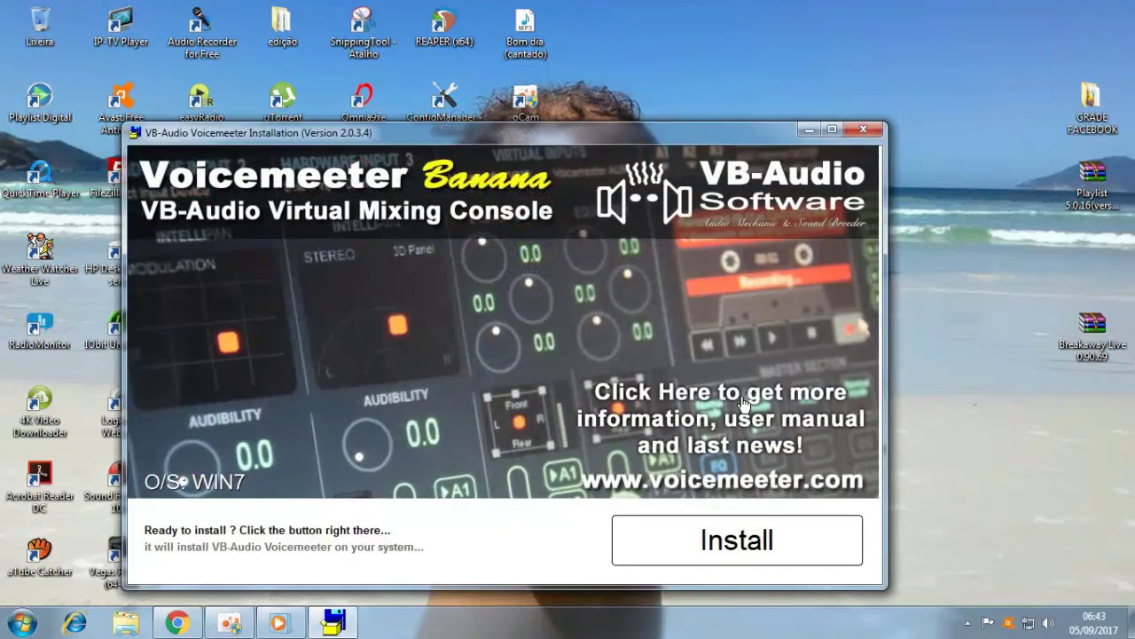
left_click(726, 561)
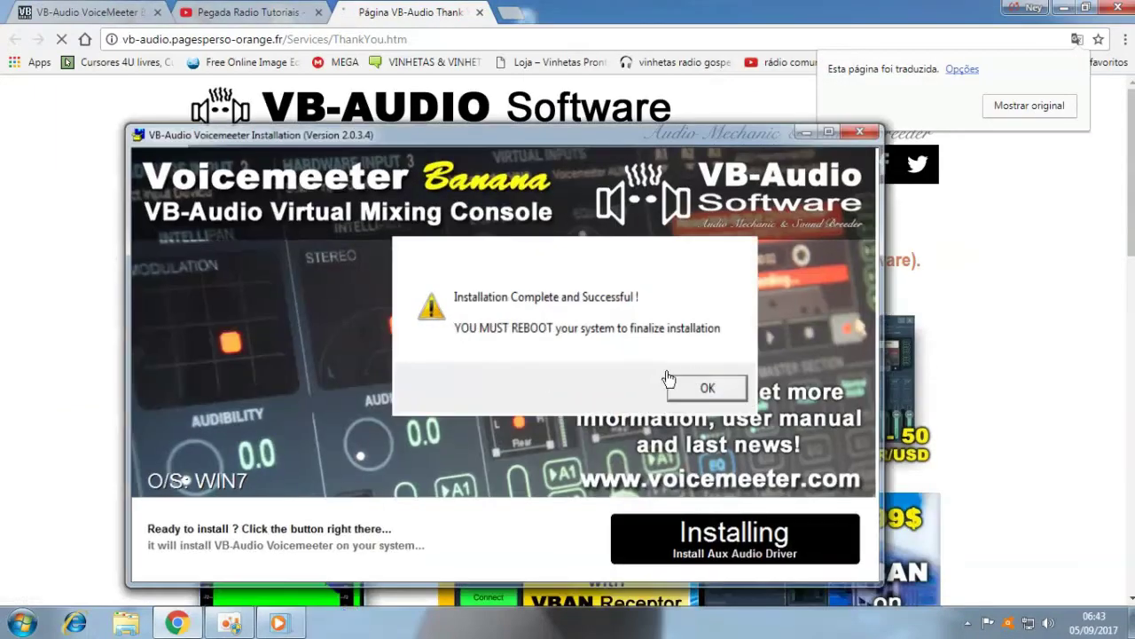
left_click(672, 383)
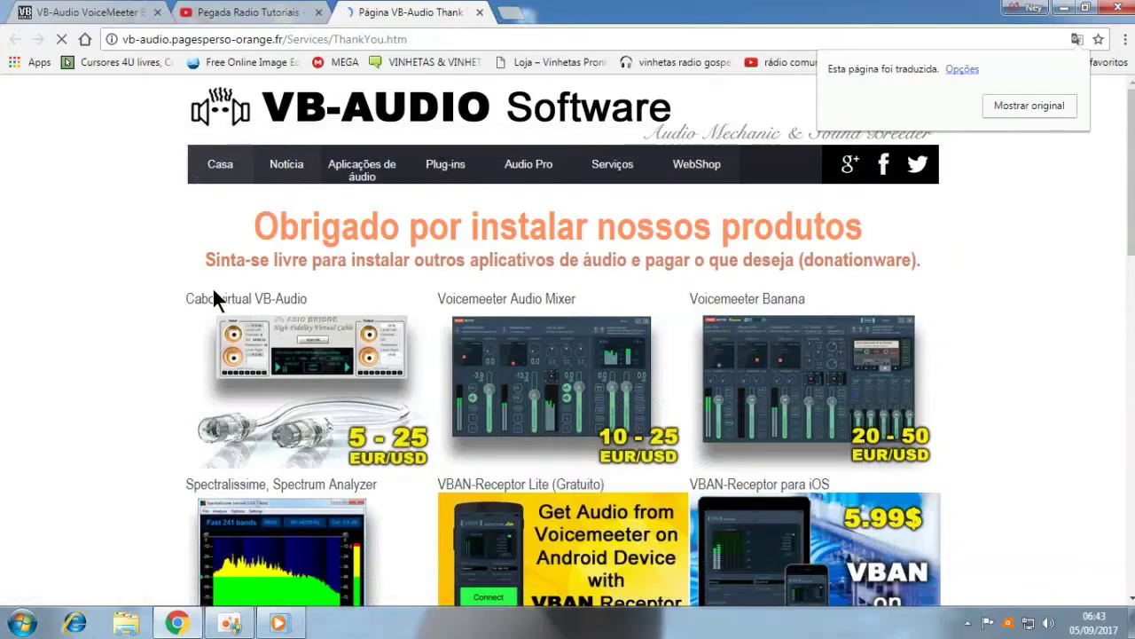
- Close the VB-Audio thank-you page and minimize the browser
scroll(342, 355, "down", 3)
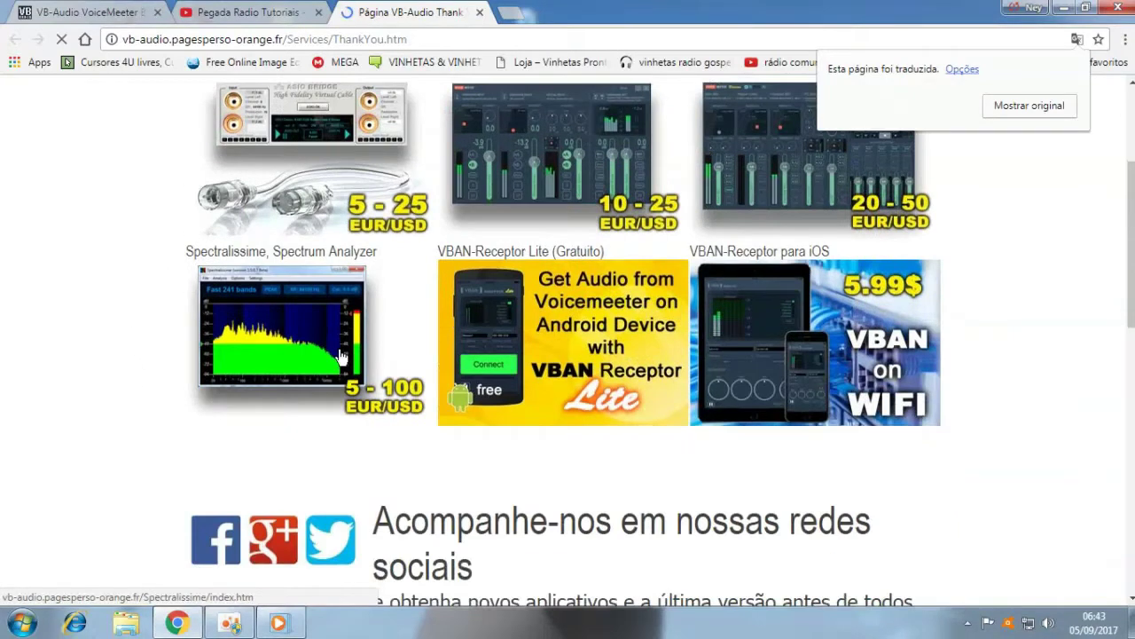
left_click(480, 12)
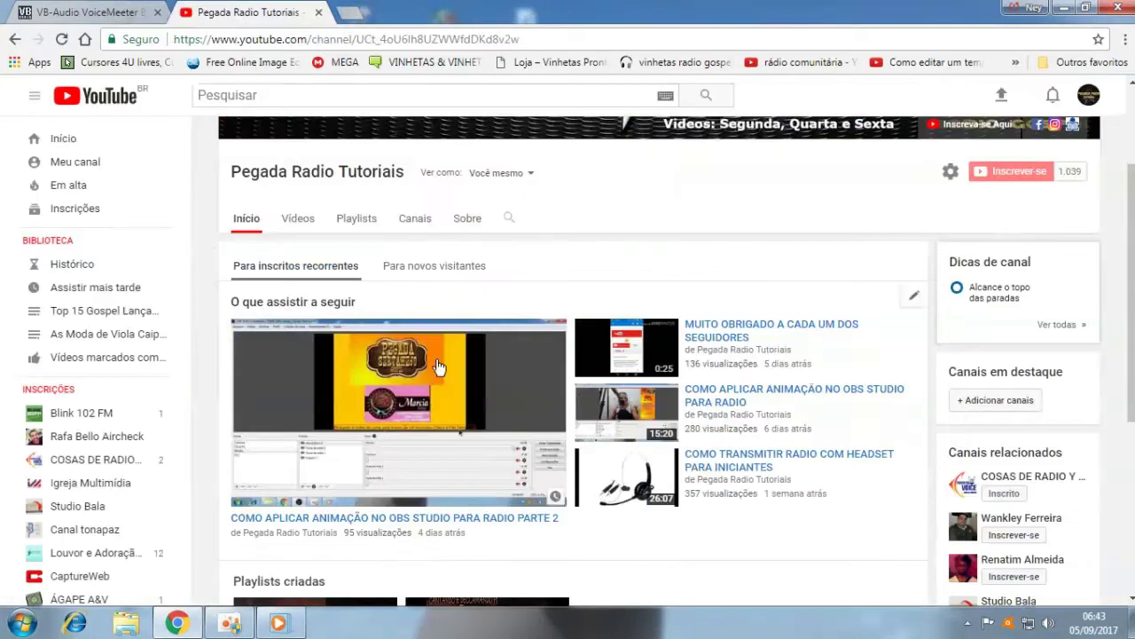
left_click(1064, 8)
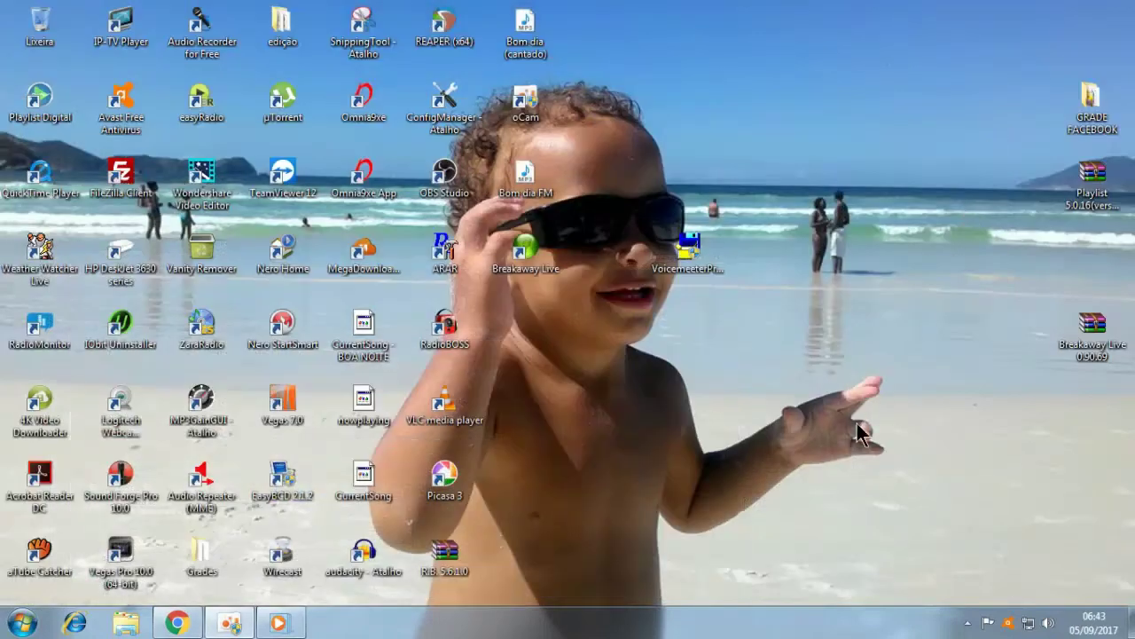
- Check the list of playback devices in the Windows sound settings and close it without changes
left_click(22, 623)
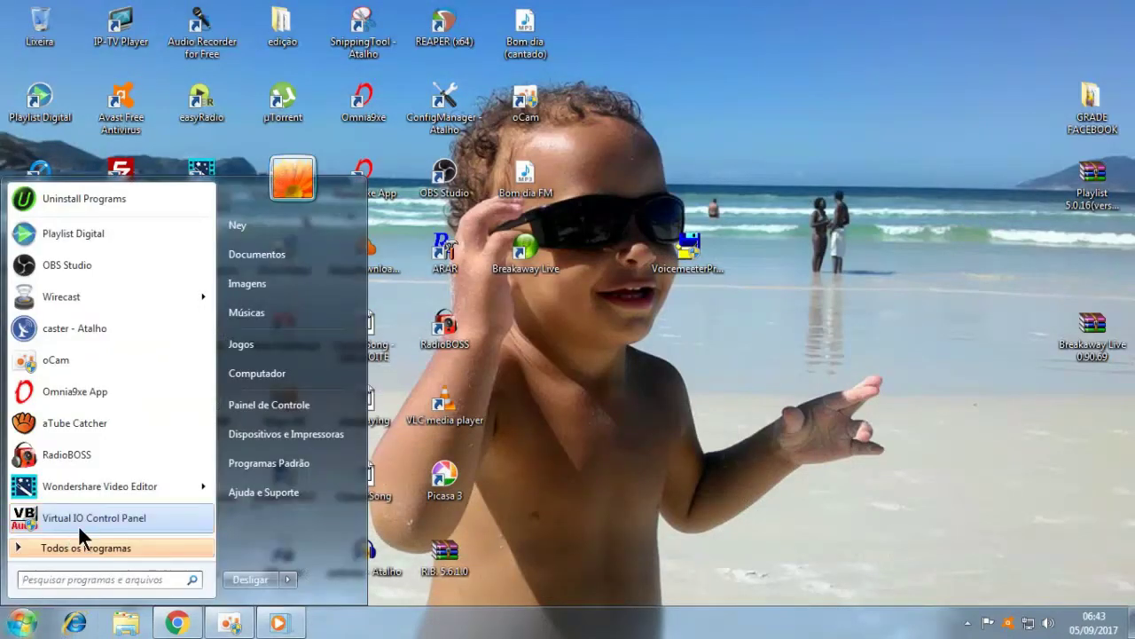
left_click(734, 466)
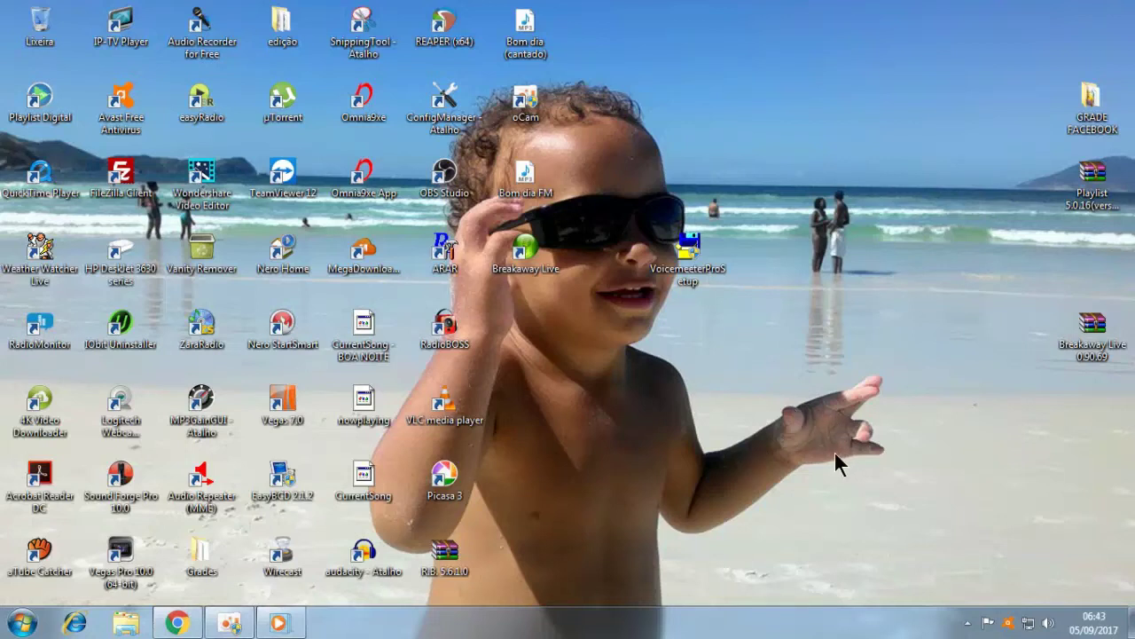
left_click(967, 623)
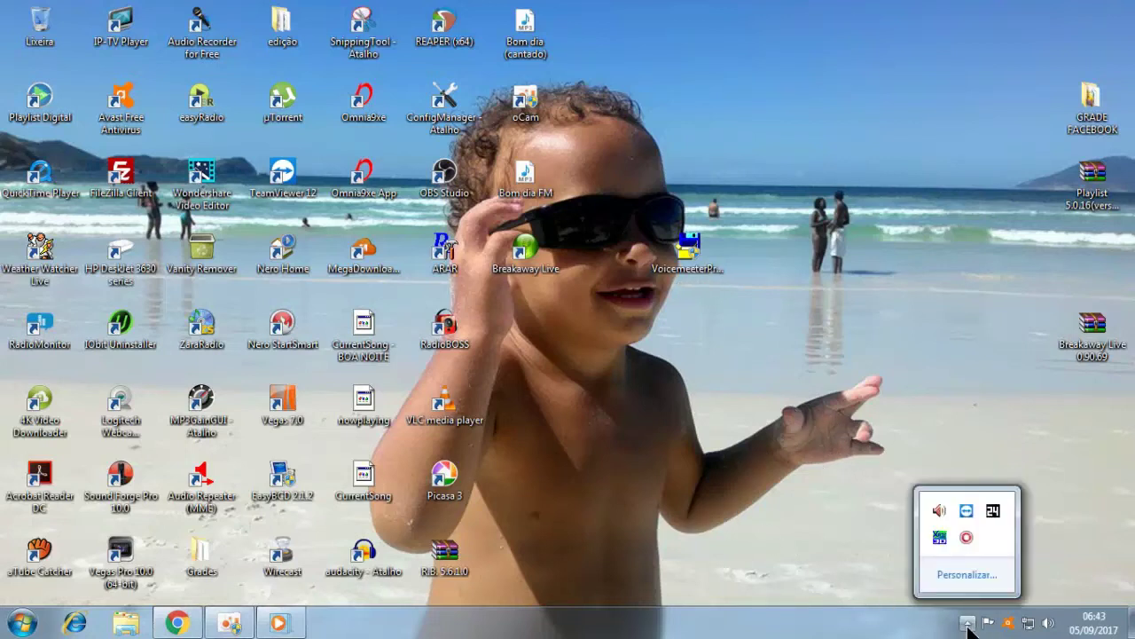
right_click(1048, 624)
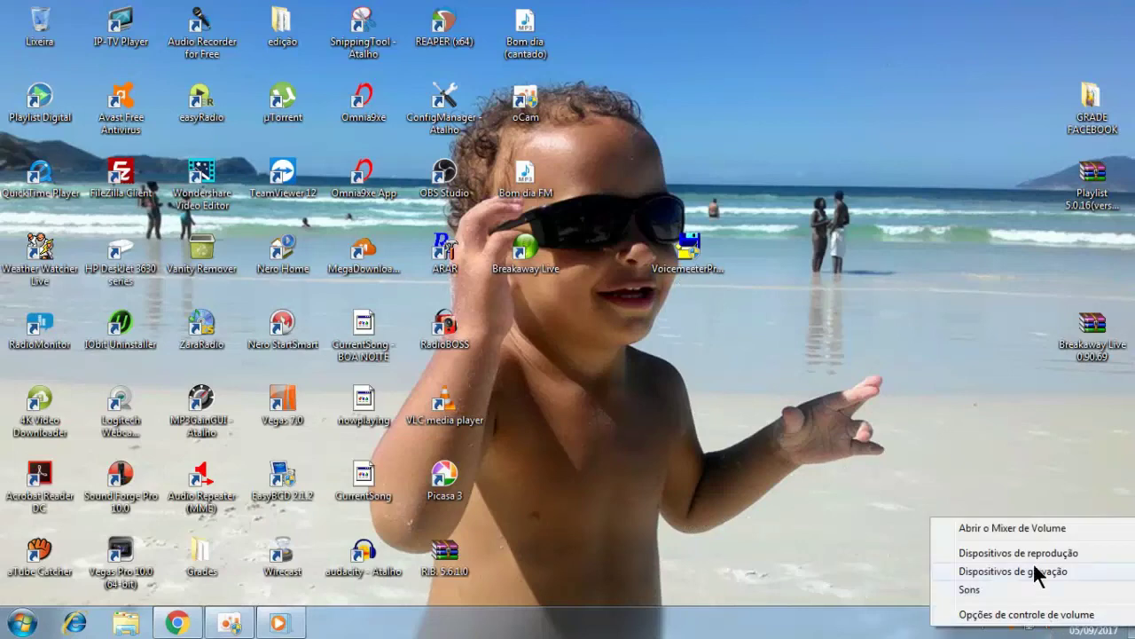
left_click(1020, 552)
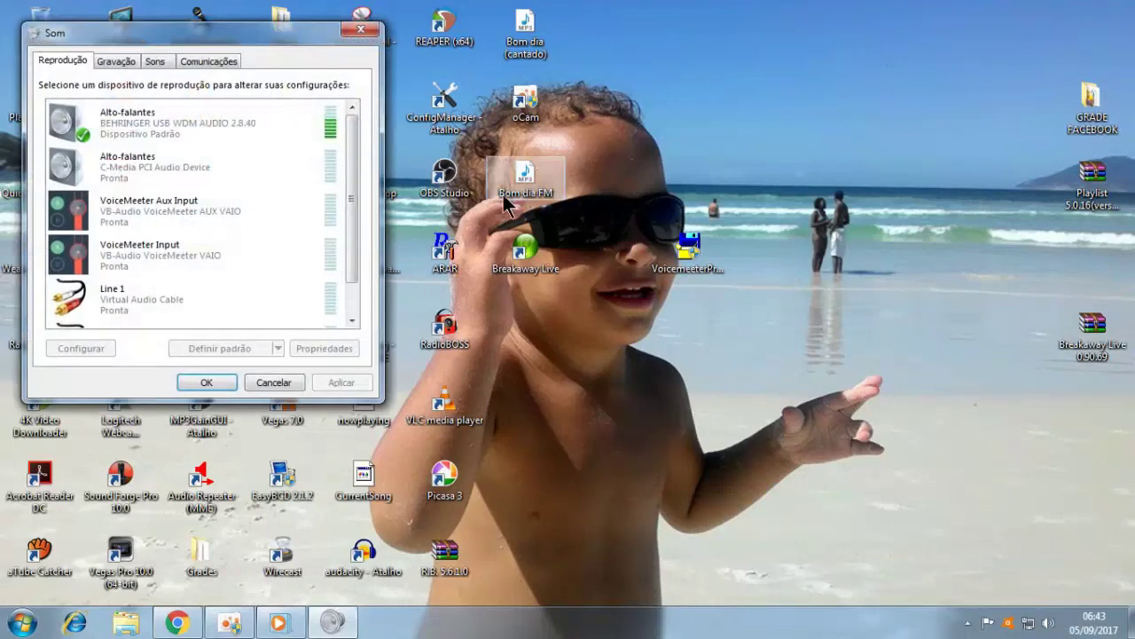
left_click(360, 31)
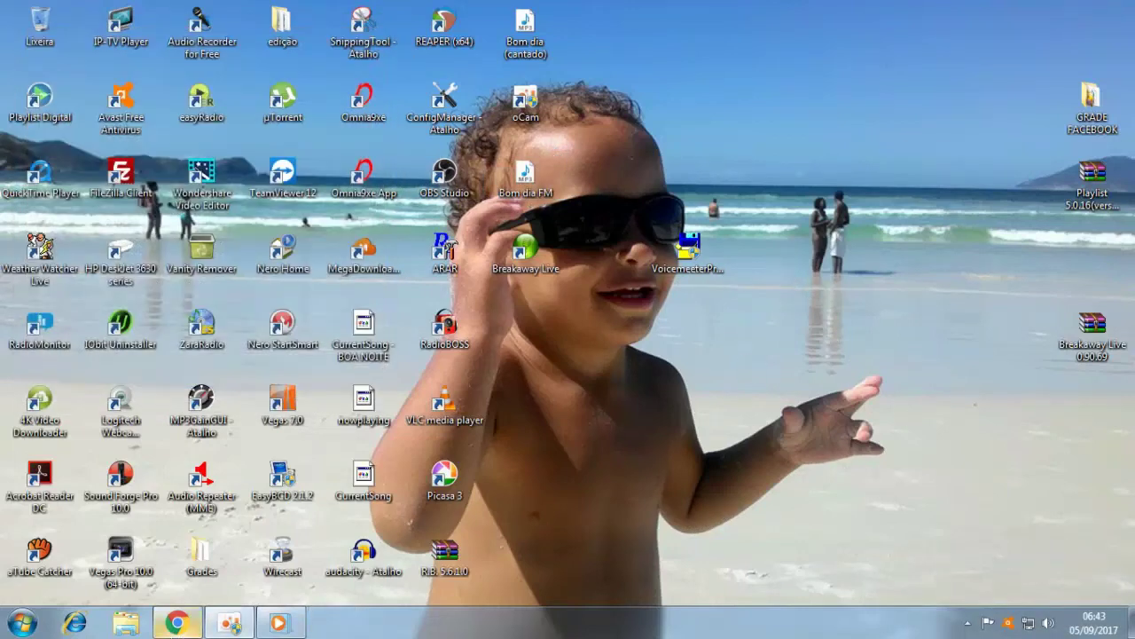
- Revisit the Voicemeeter Banana download page in Chrome and return to the desktop
left_click(178, 623)
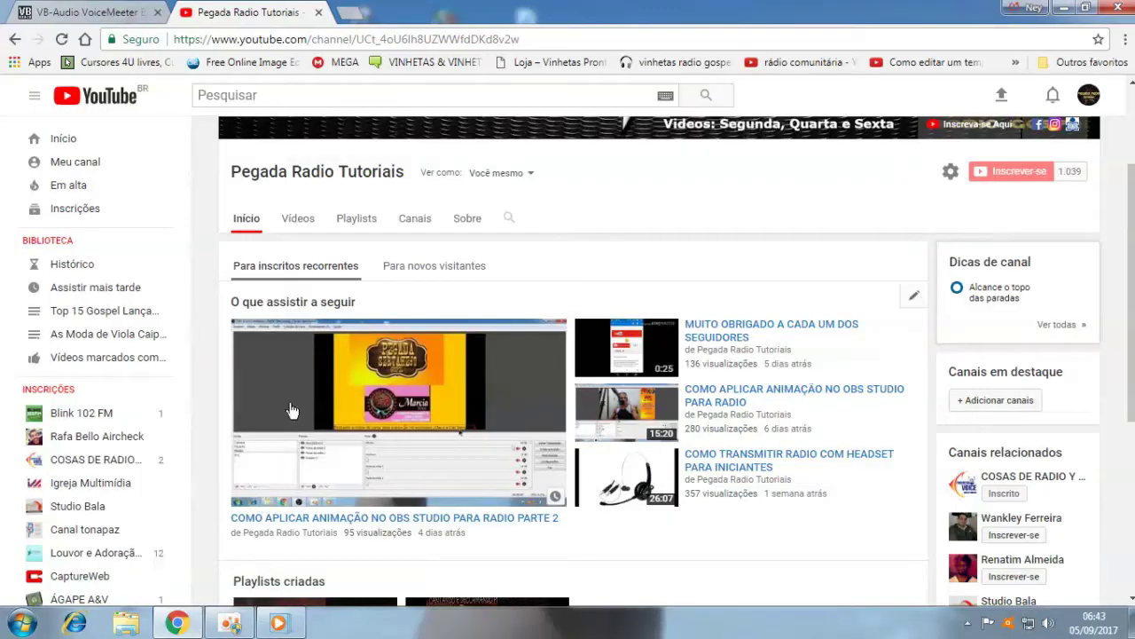
left_click(93, 12)
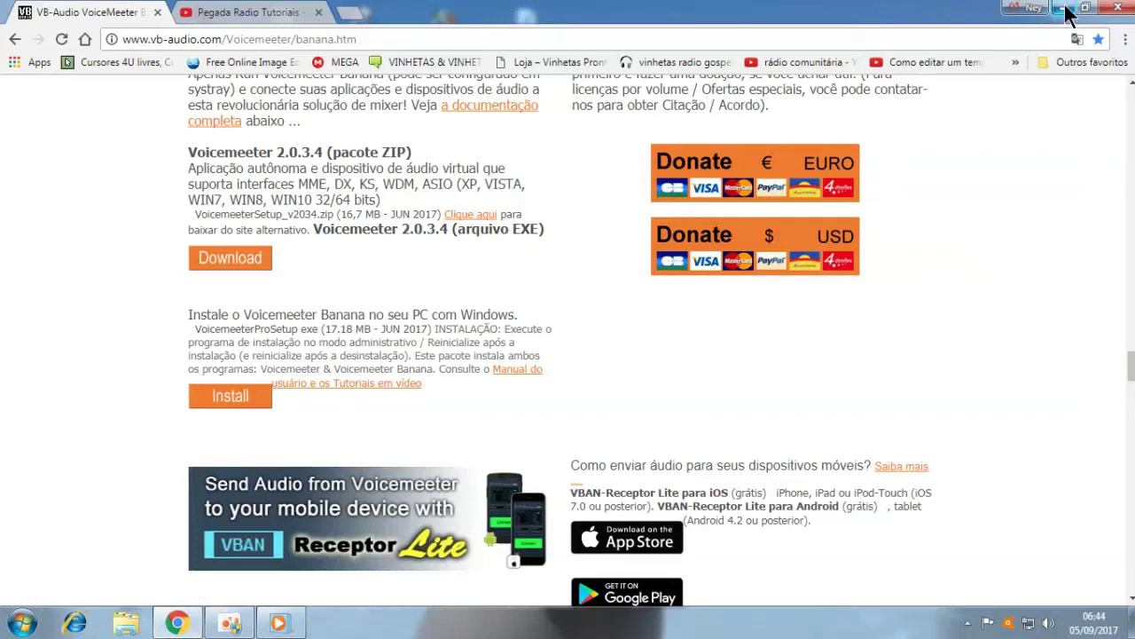
left_click(1124, 8)
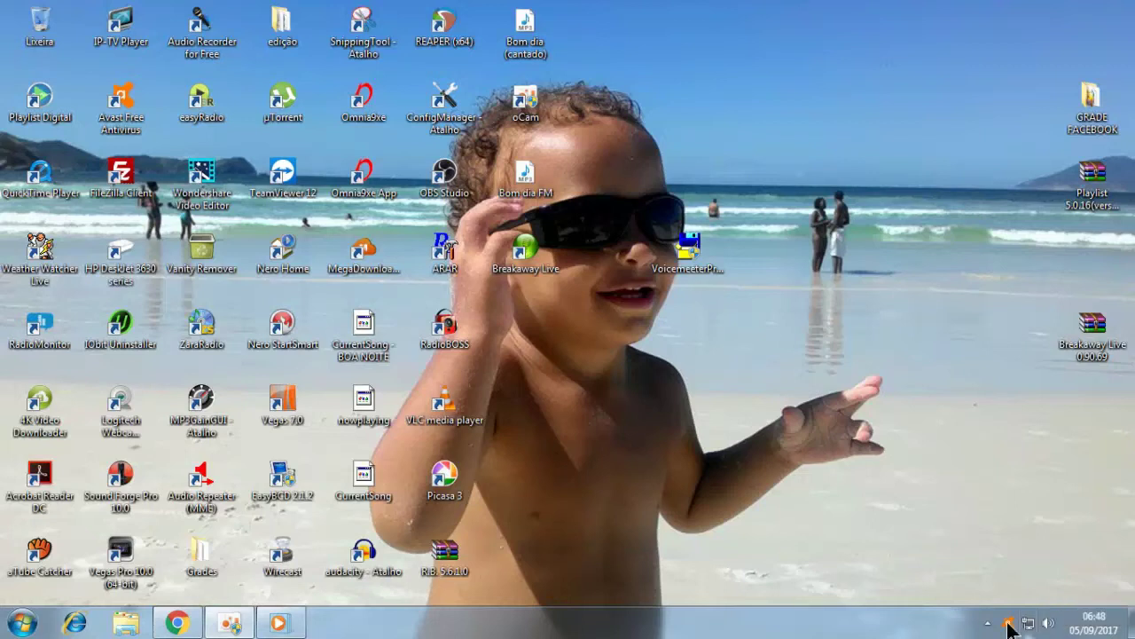
- Set VoiceMeeter Input (VB-Audio VoiceMeeter VAIO) as the default playback device in the Windows sound settings
right_click(1053, 628)
left_click(1020, 542)
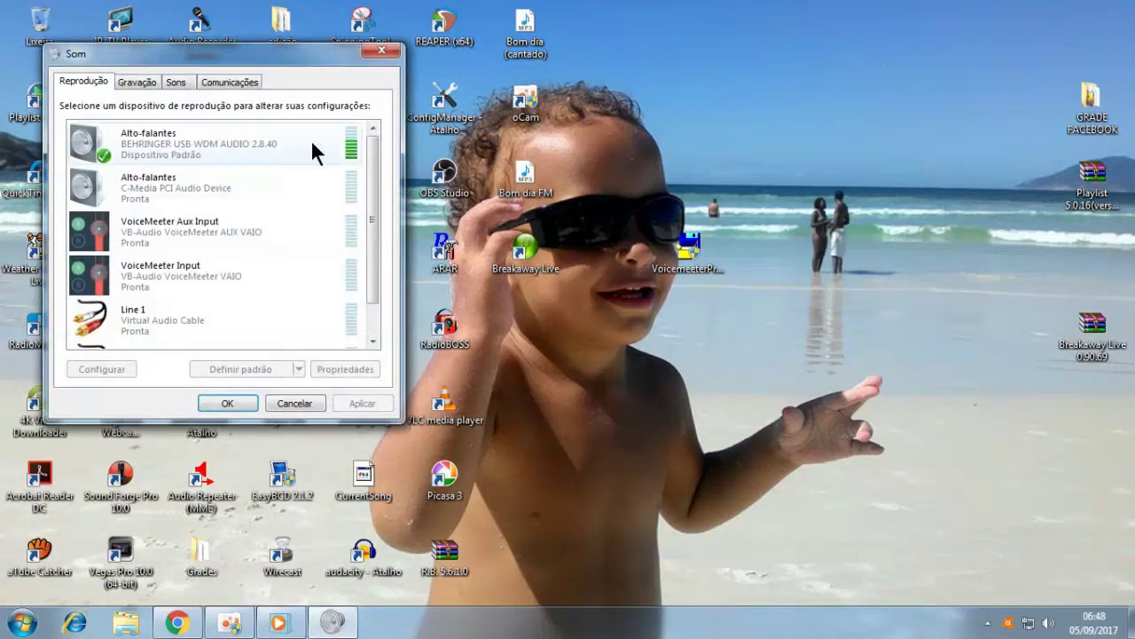
left_click_drag(312, 52, 673, 59)
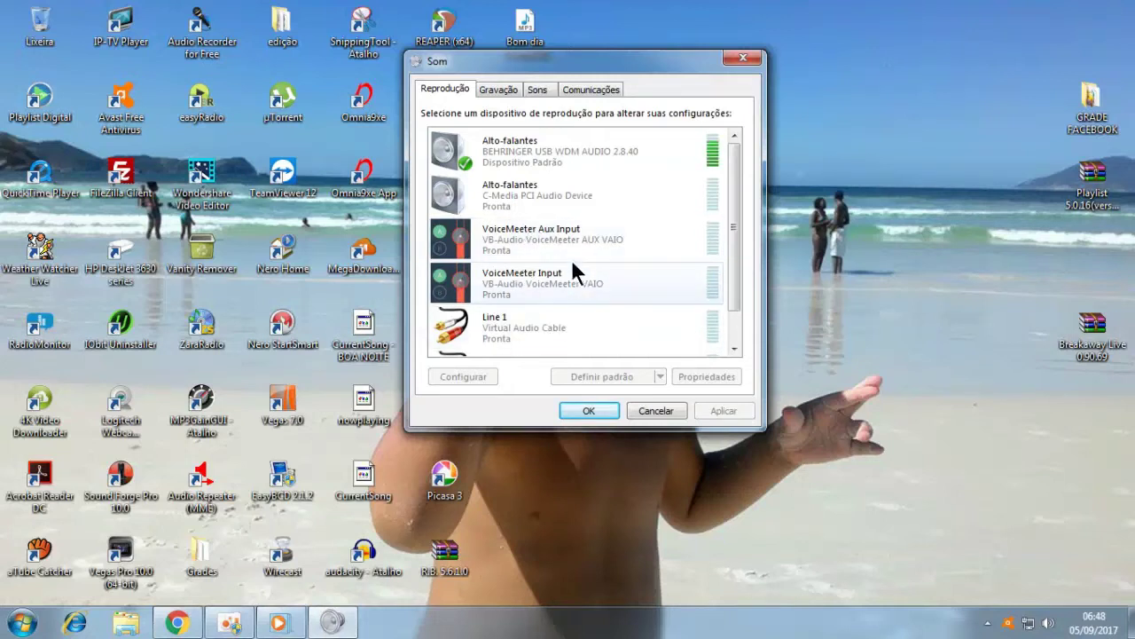
left_click(529, 276)
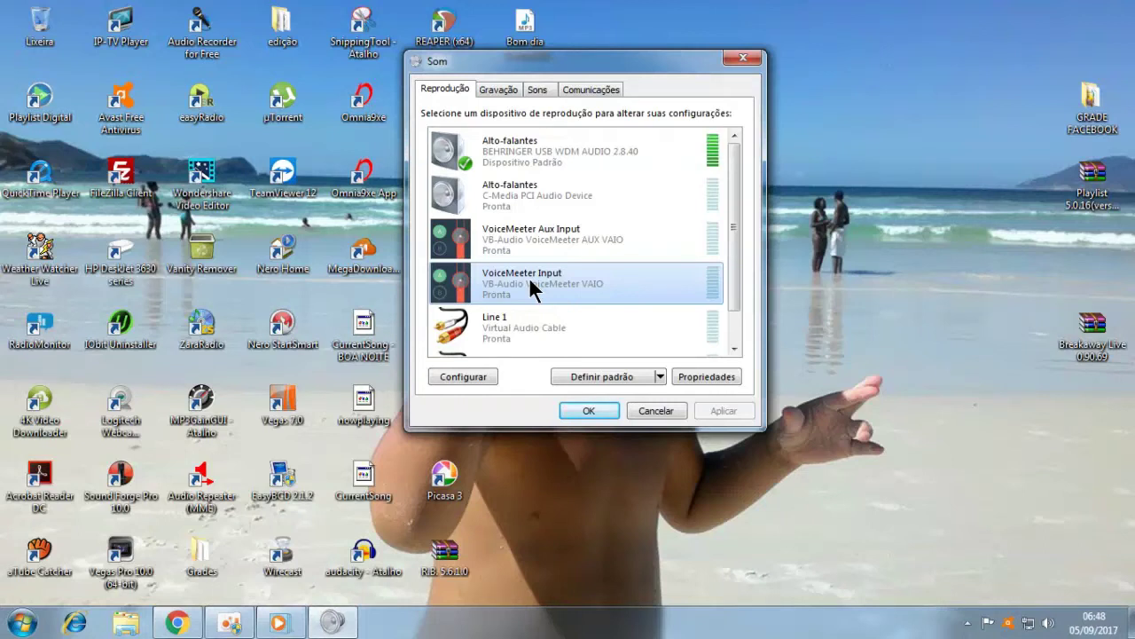
right_click(529, 277)
left_click(589, 344)
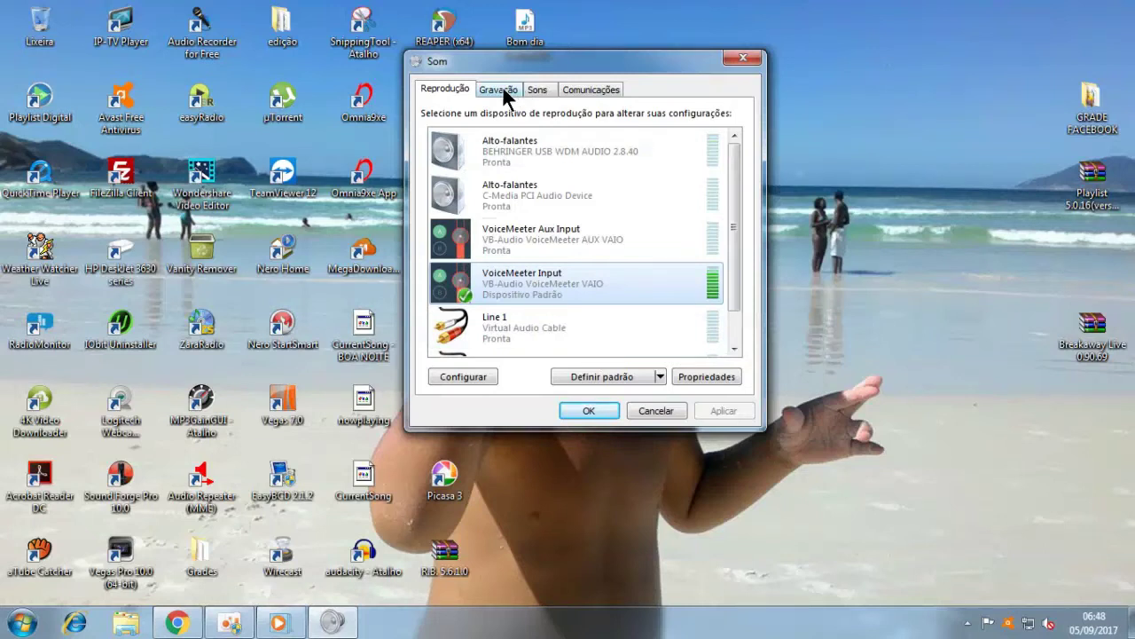
- Set the BEHRINGER USB WDM AUDIO 2.8.40 speakers as the default playback device
right_click(503, 138)
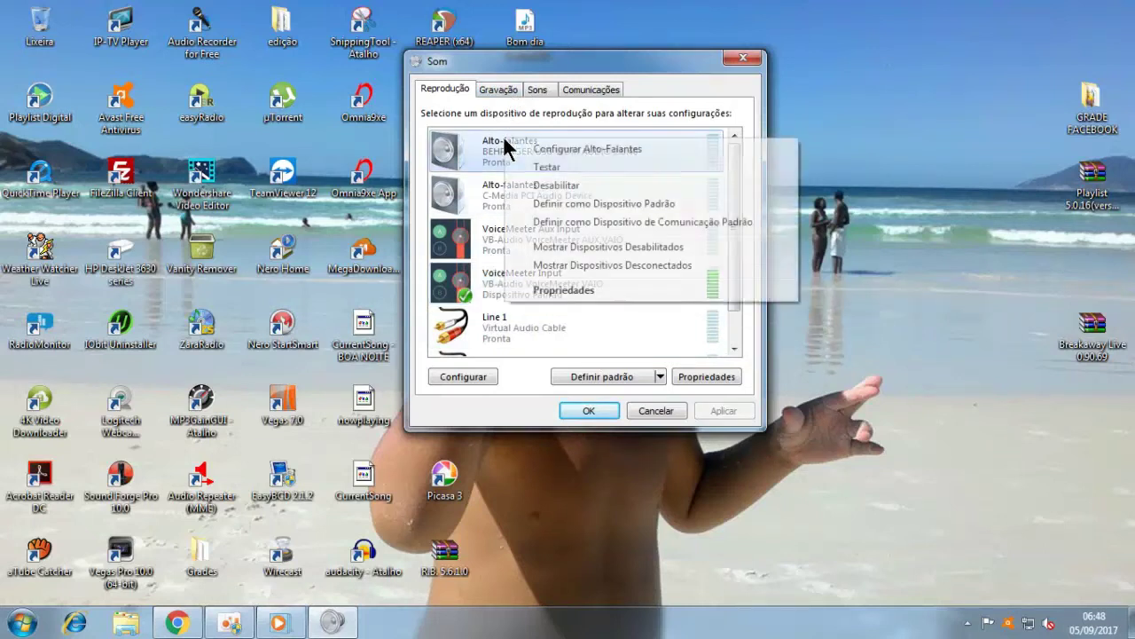
left_click(559, 203)
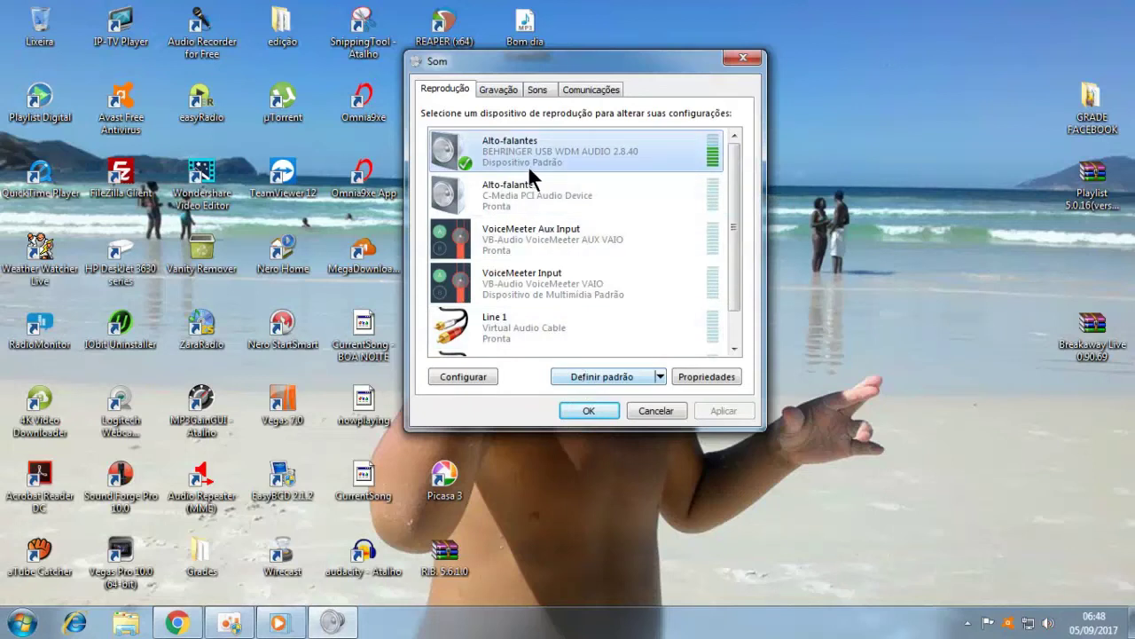
right_click(522, 279)
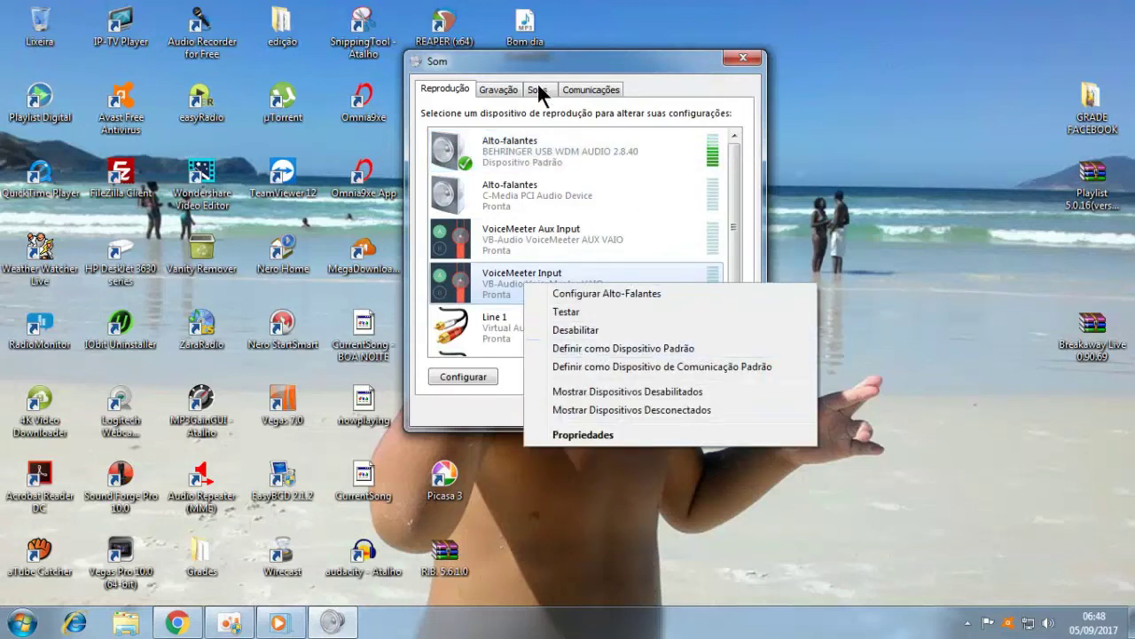
- Check the recording devices and the options for VoiceMeeter Output, and close the sound settings
left_click(507, 86)
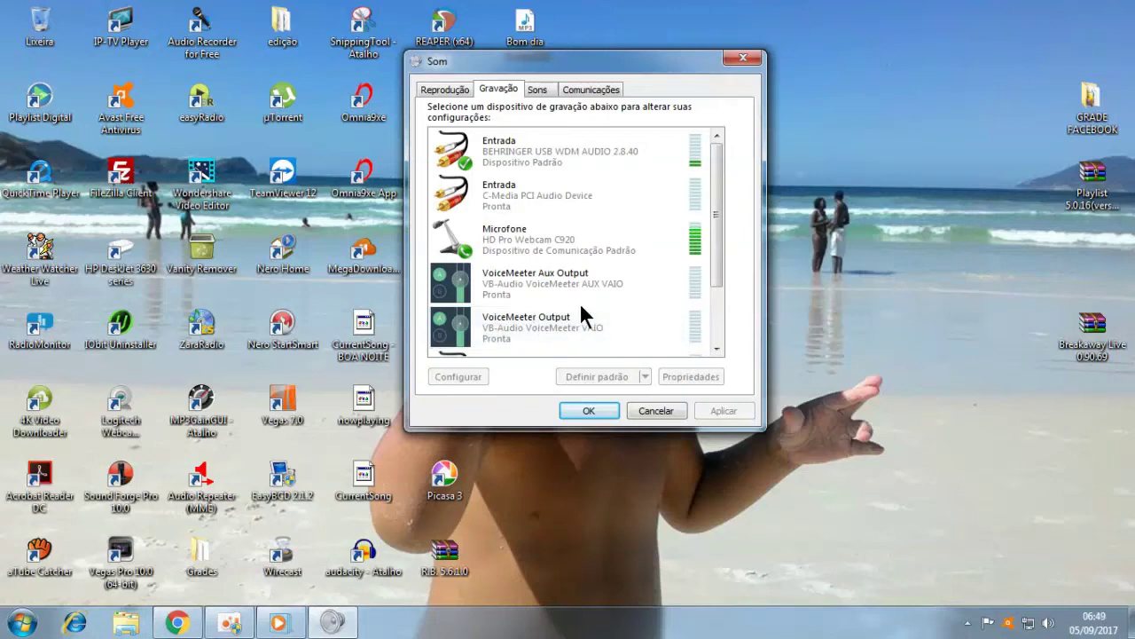
right_click(529, 319)
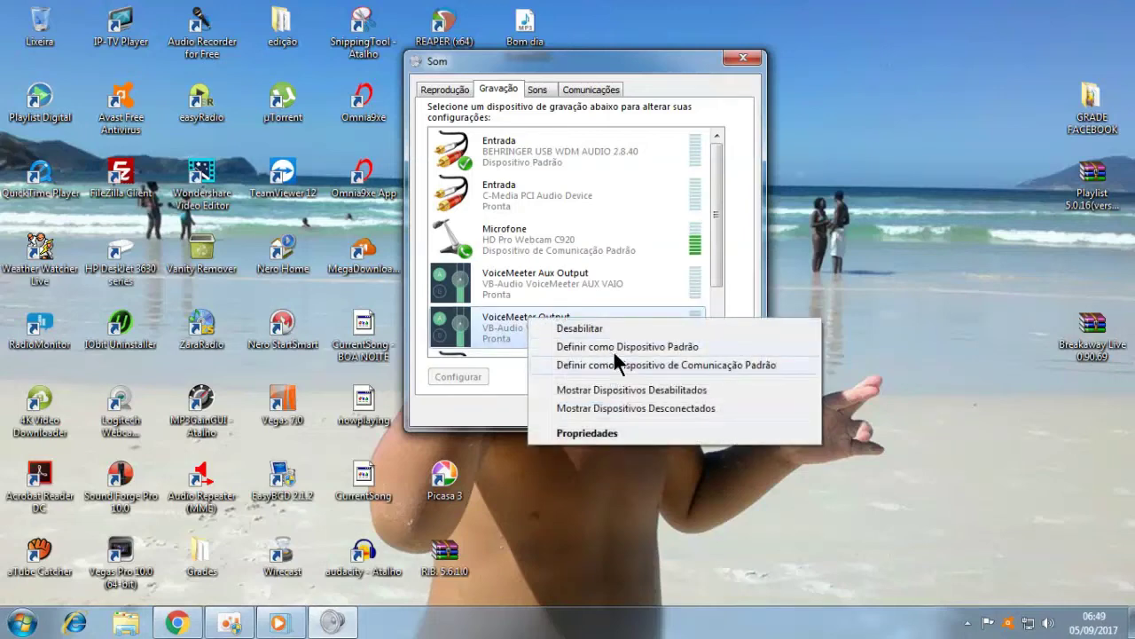
left_click(737, 505)
left_click(652, 408)
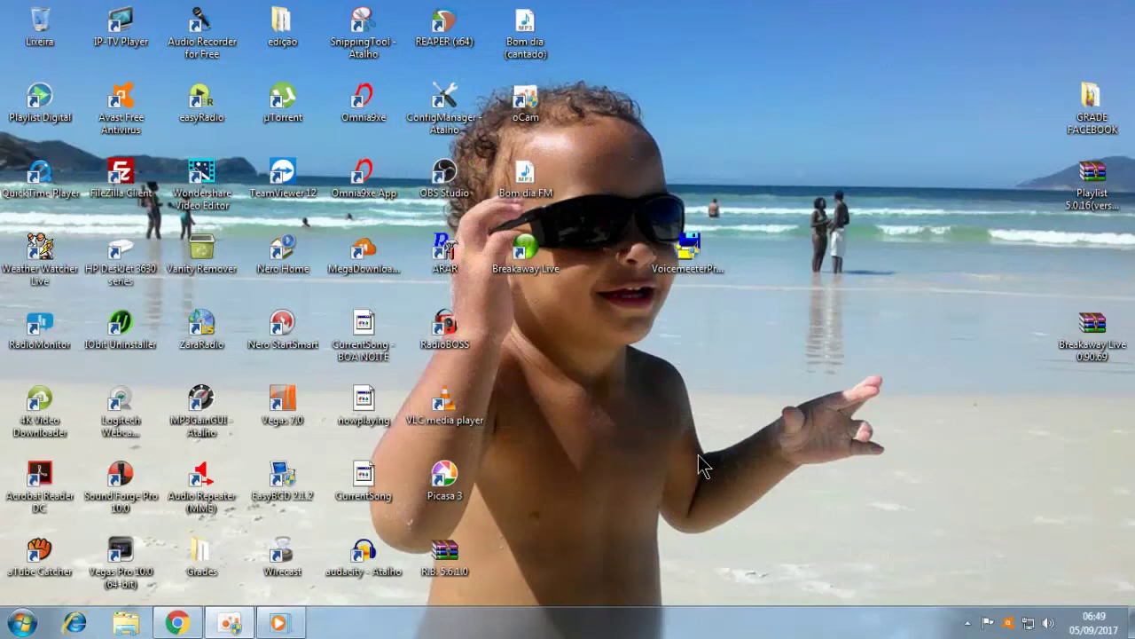
left_click(23, 623)
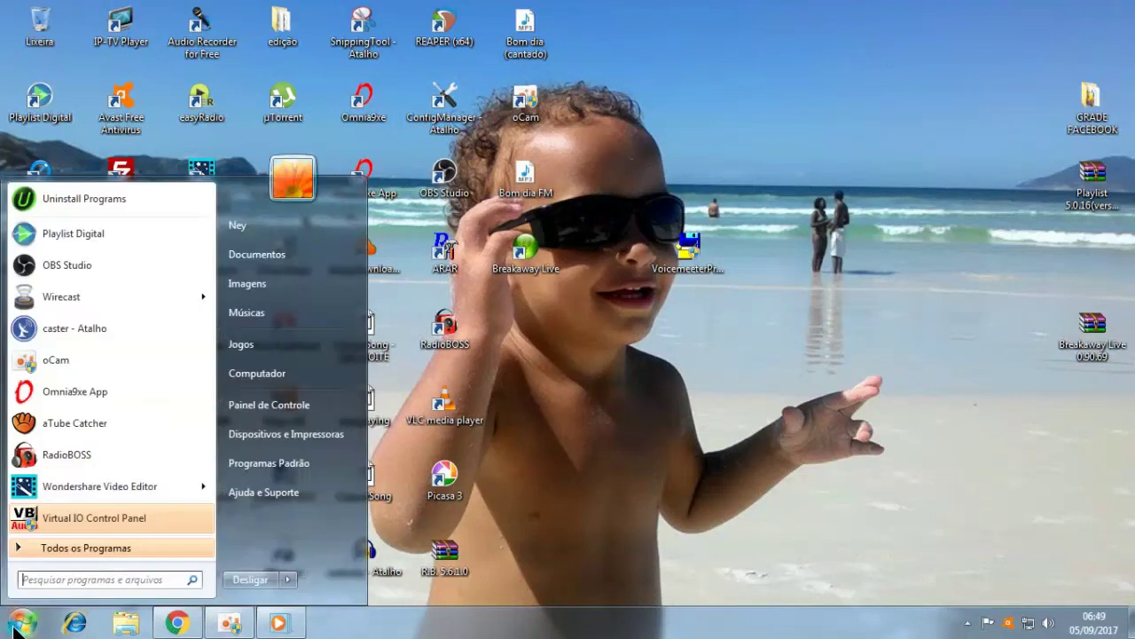
left_click(662, 442)
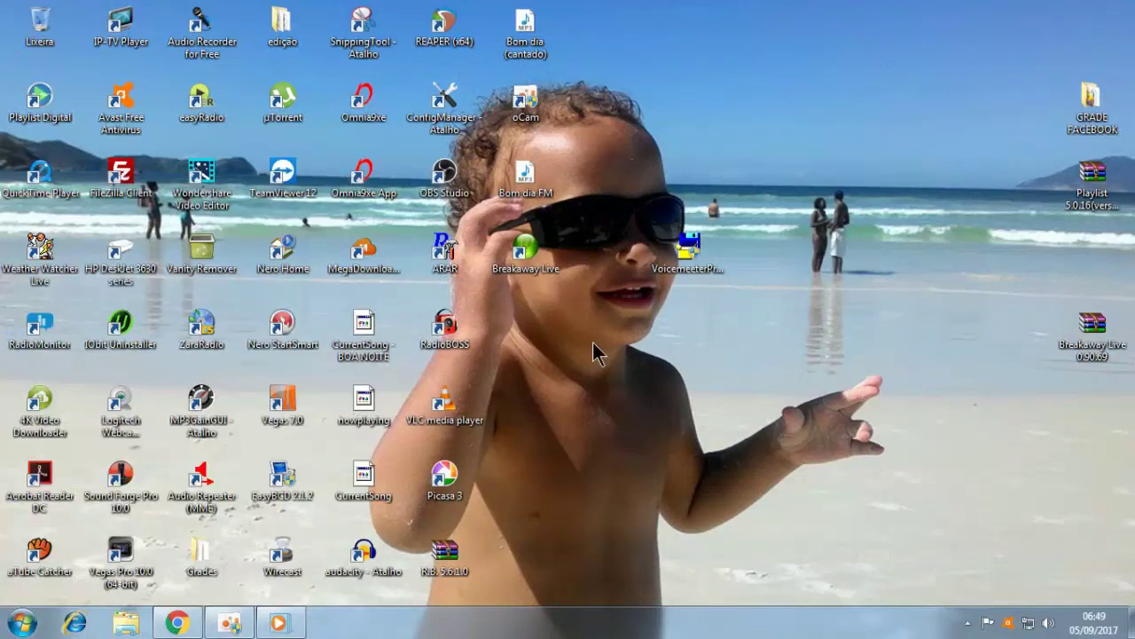
left_click(29, 624)
right_click(64, 522)
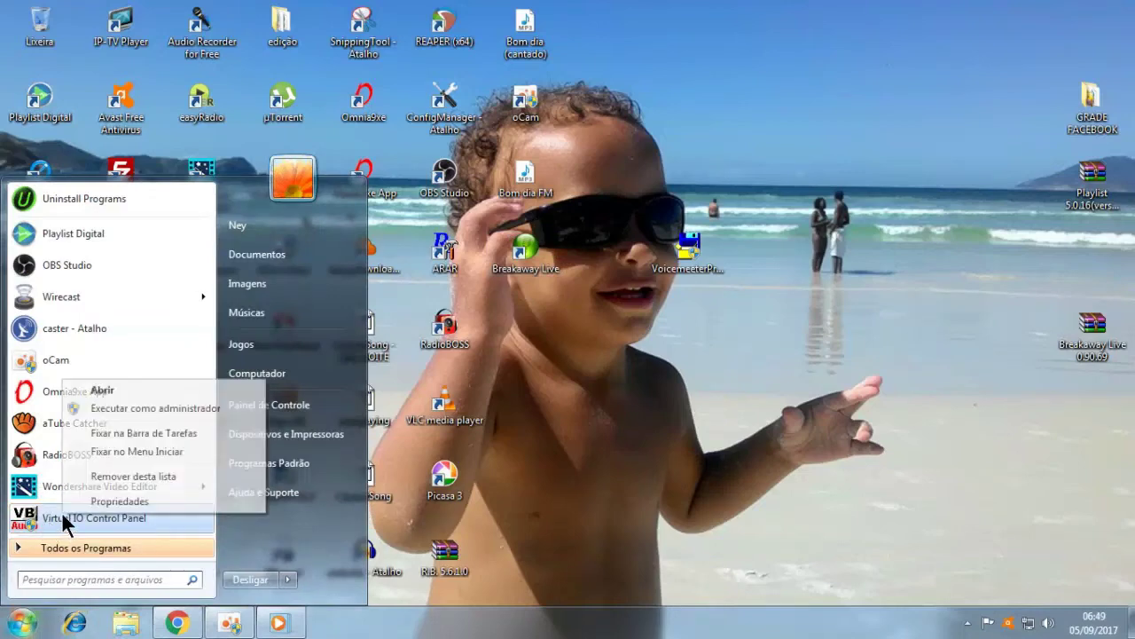
left_click(118, 502)
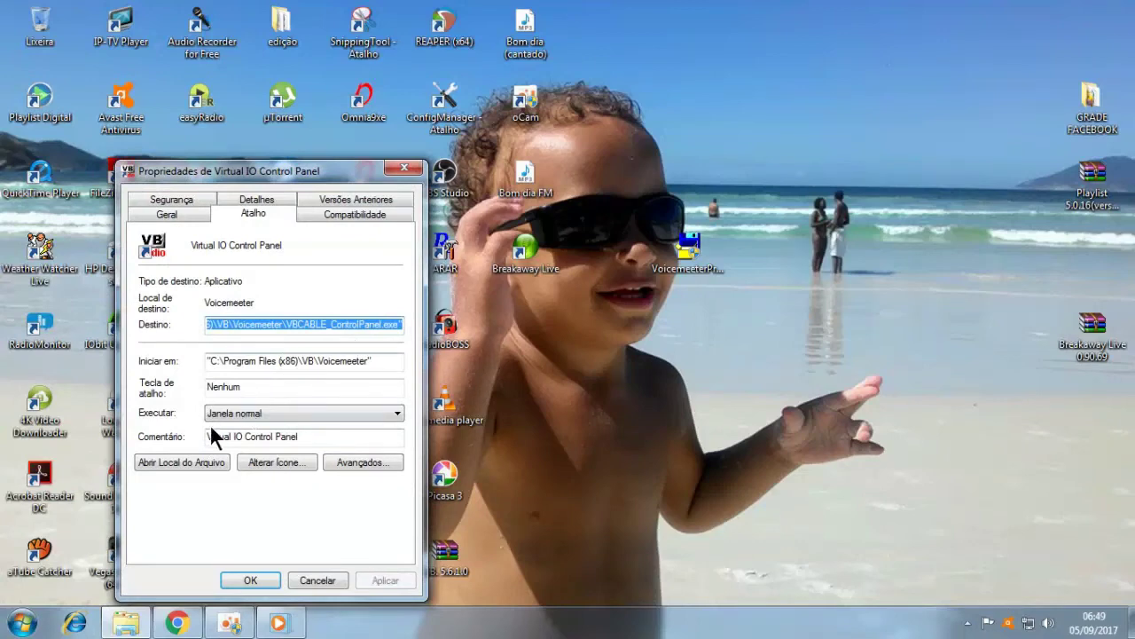
left_click(317, 580)
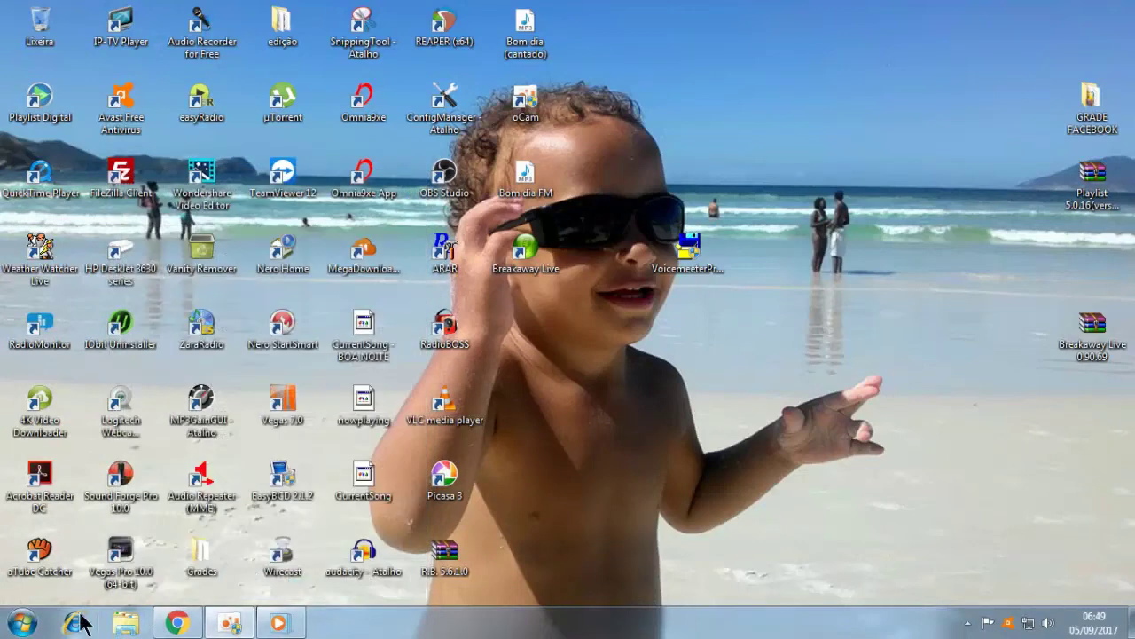
- Open the file location of the Virtual IO Control Panel shortcut from its properties and maximize the Voicemeeter folder window
left_click(16, 627)
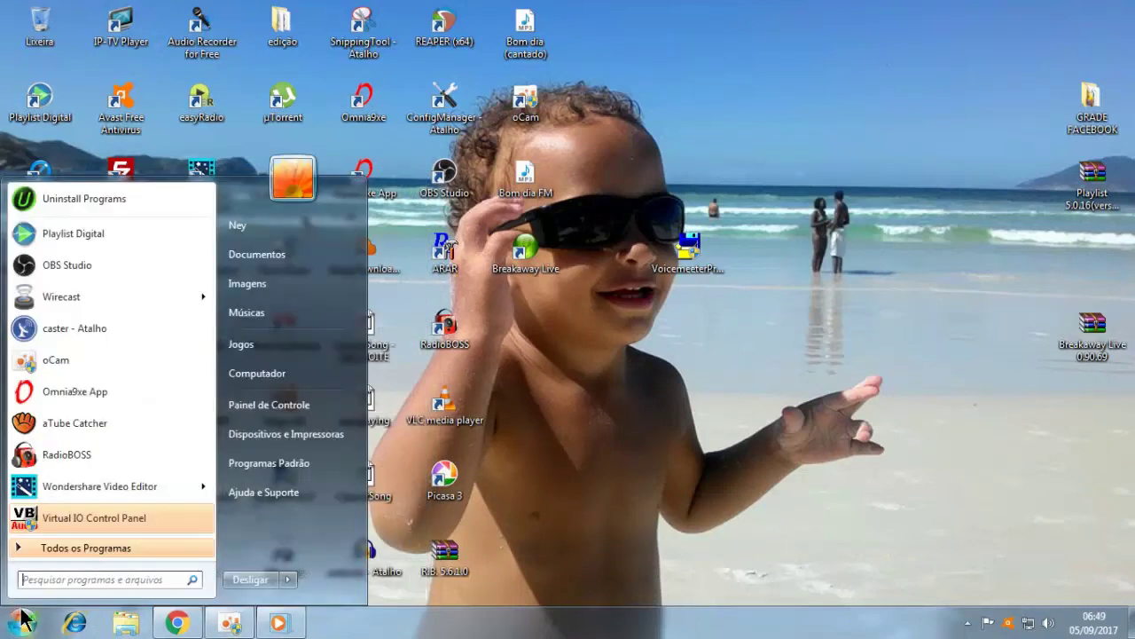
right_click(74, 517)
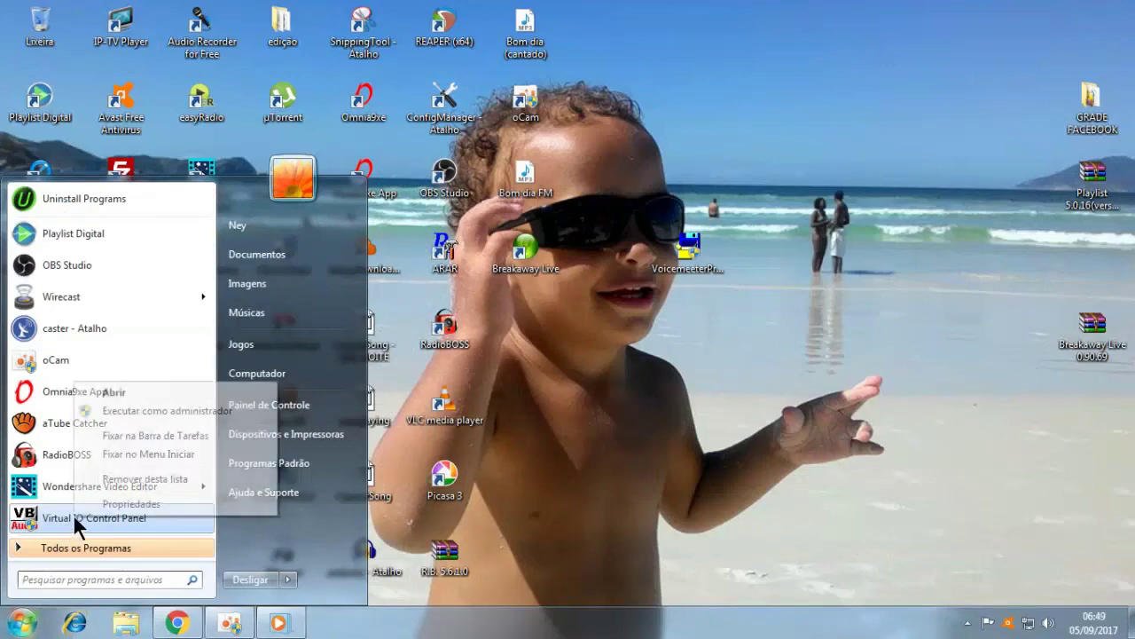
left_click(106, 505)
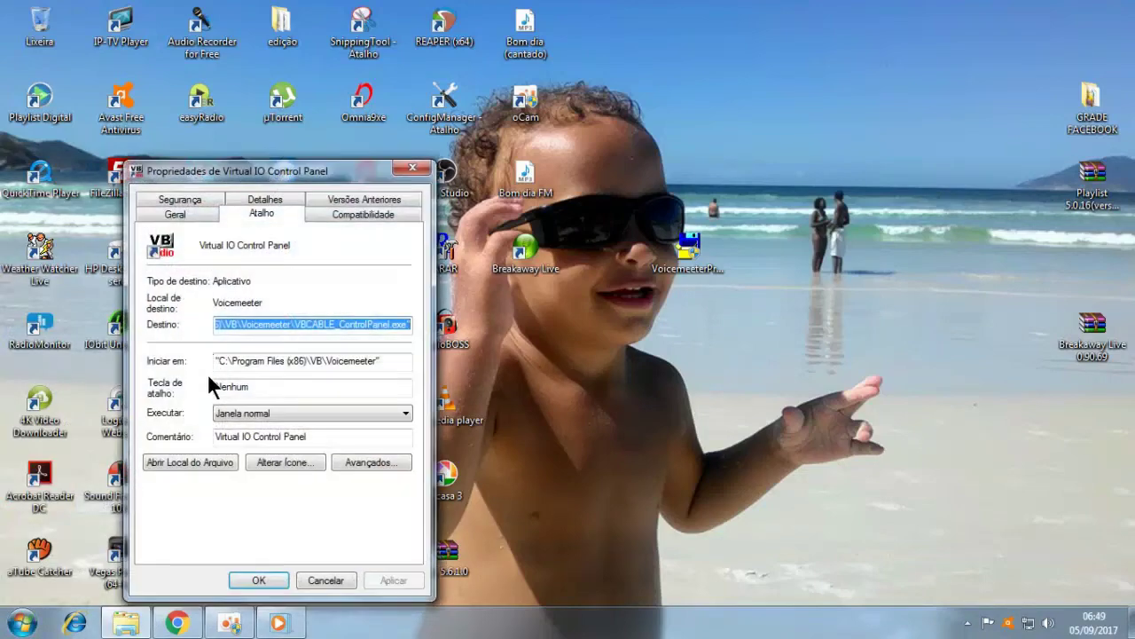
left_click(188, 462)
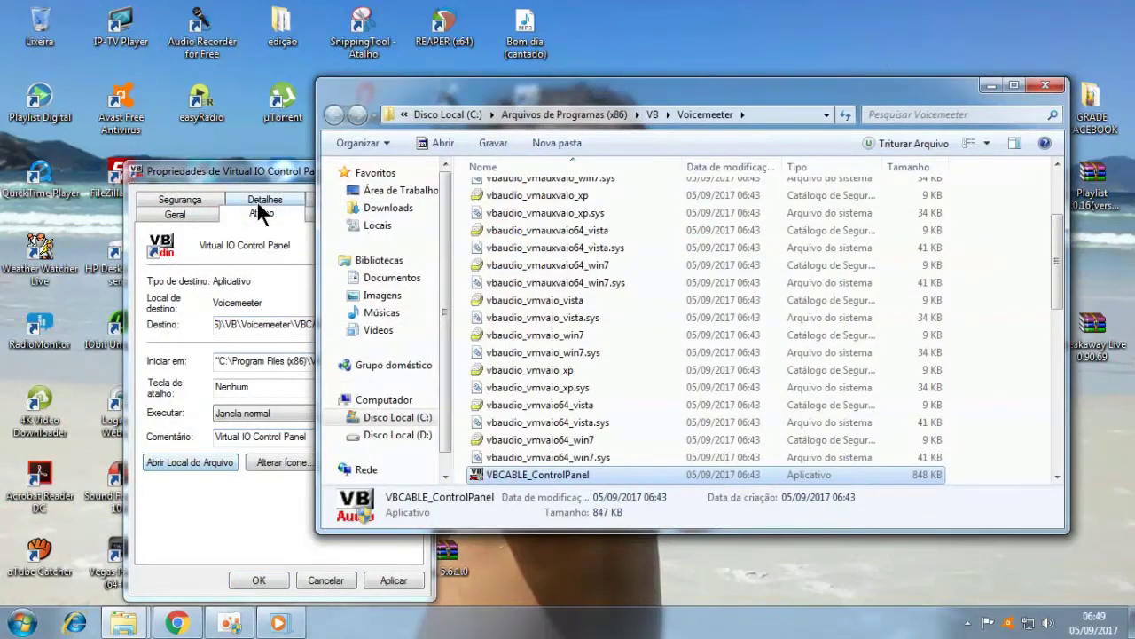
left_click(266, 185)
left_click(412, 167)
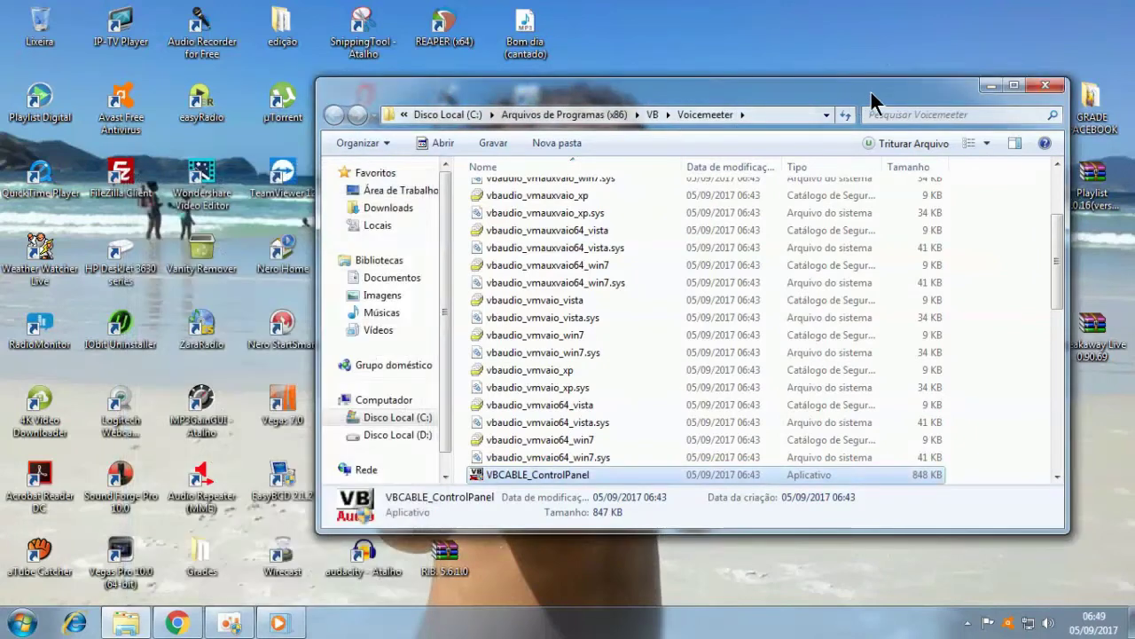
left_click(1016, 85)
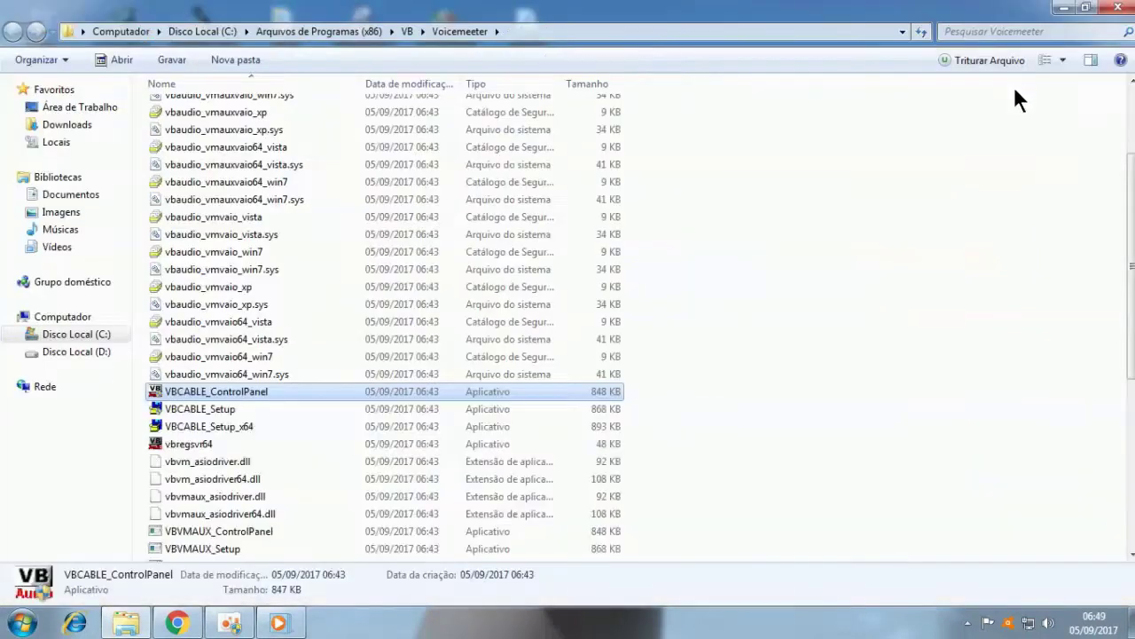
- Find the voicemeeter application in the Voicemeeter folder, launch it to view the standard mixer, and close it
left_click(831, 337)
scroll(832, 331, "down", 1)
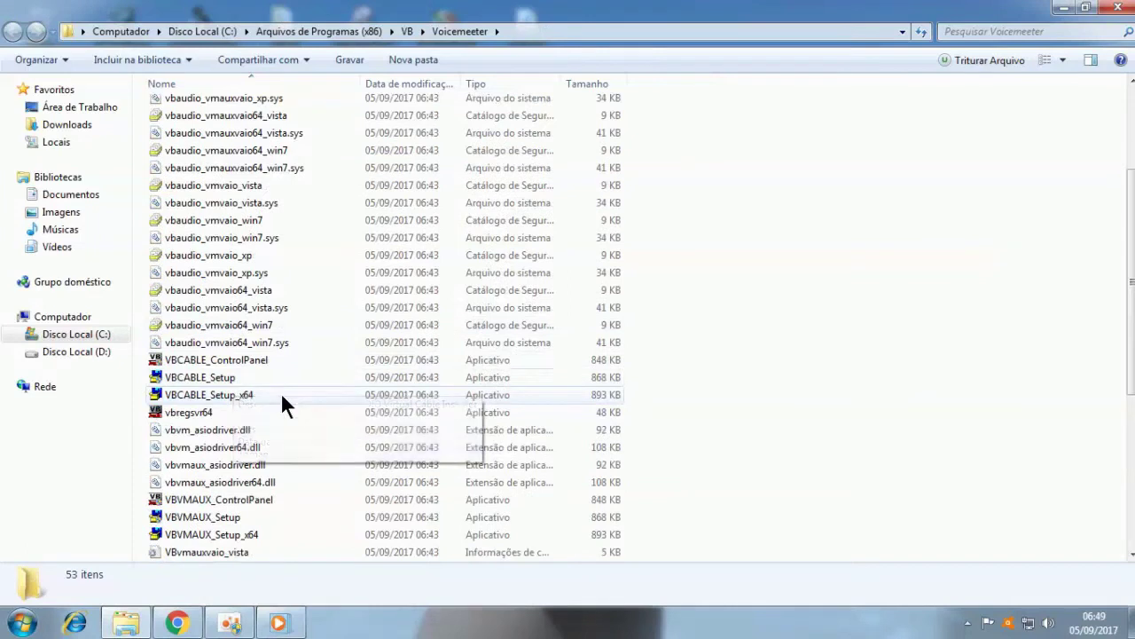
scroll(282, 401, "down", 1)
scroll(314, 398, "down", 1)
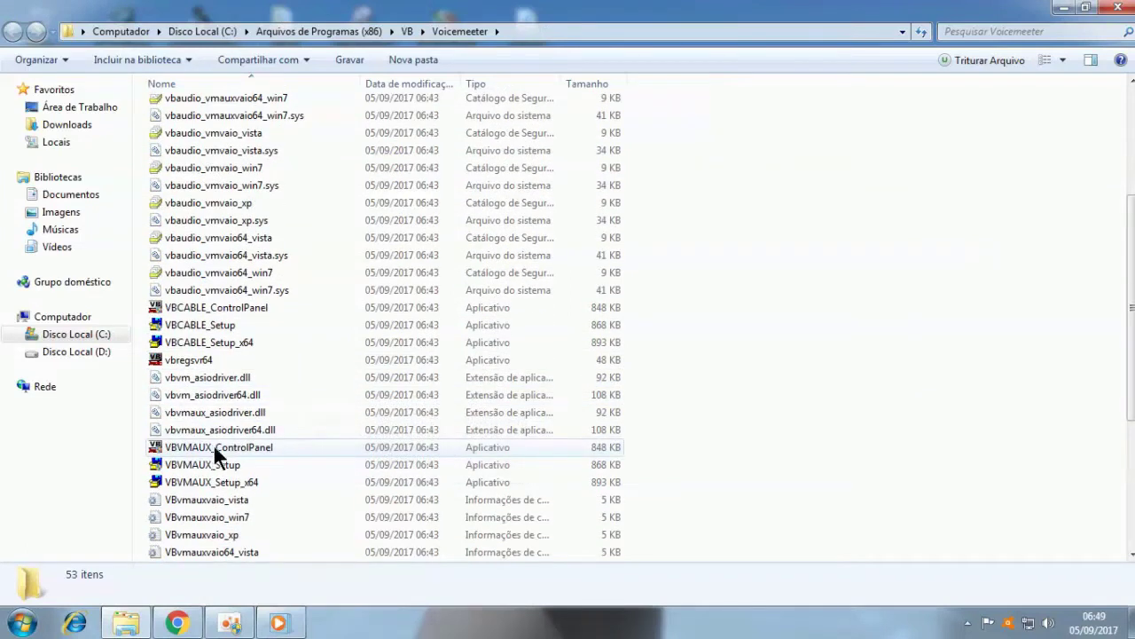
scroll(240, 448, "down", 1)
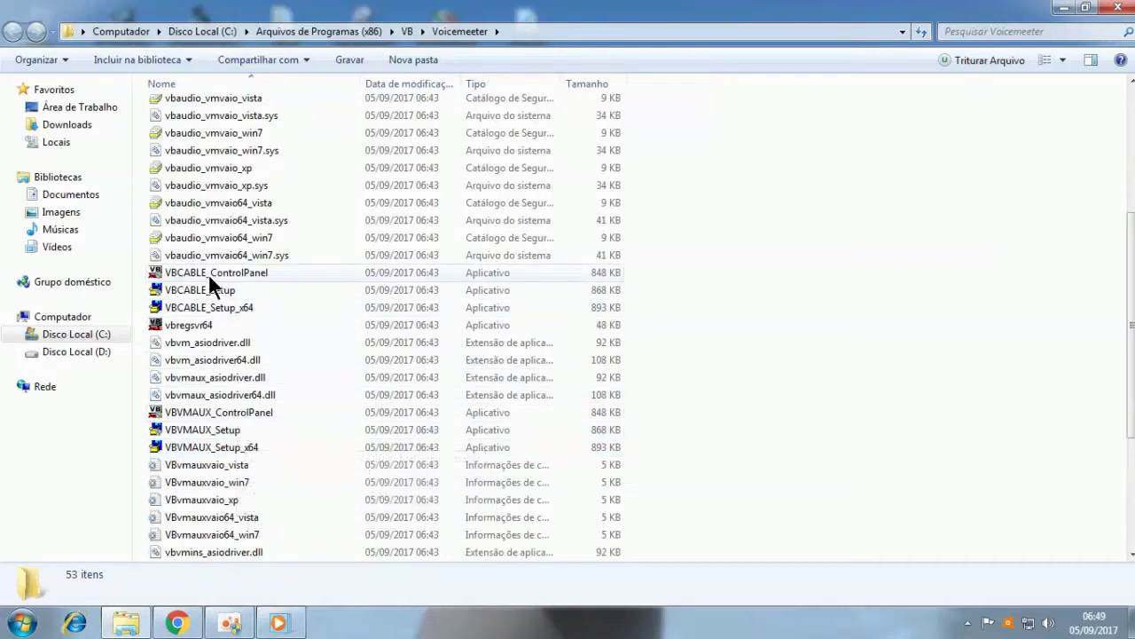
scroll(241, 371, "down", 1)
scroll(292, 426, "down", 3)
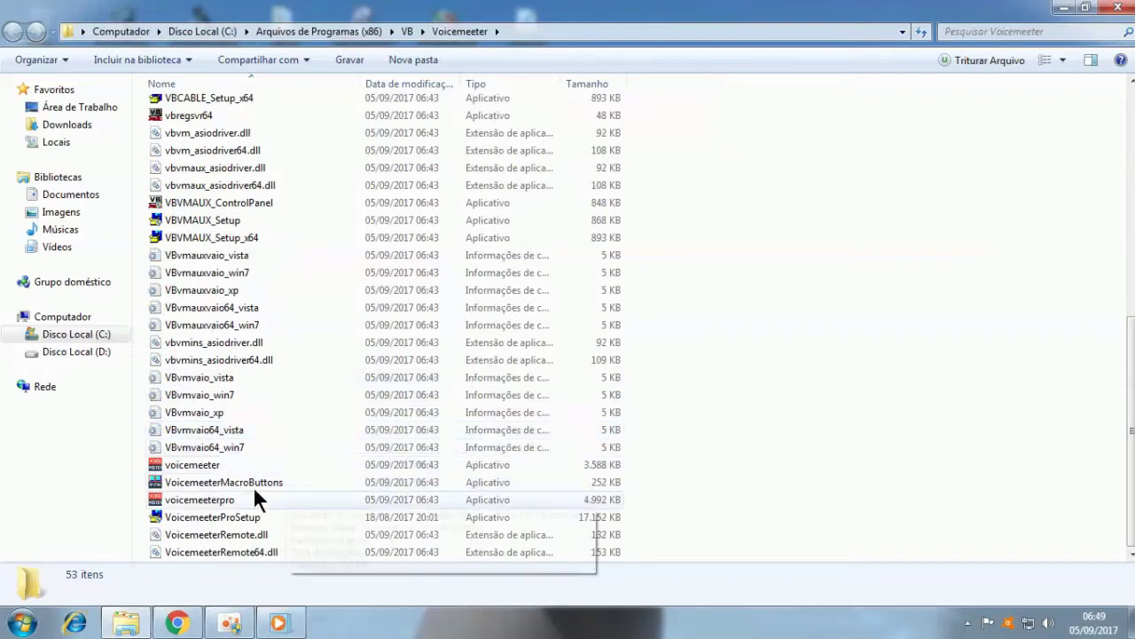
mouse_move(197, 472)
left_click(197, 470)
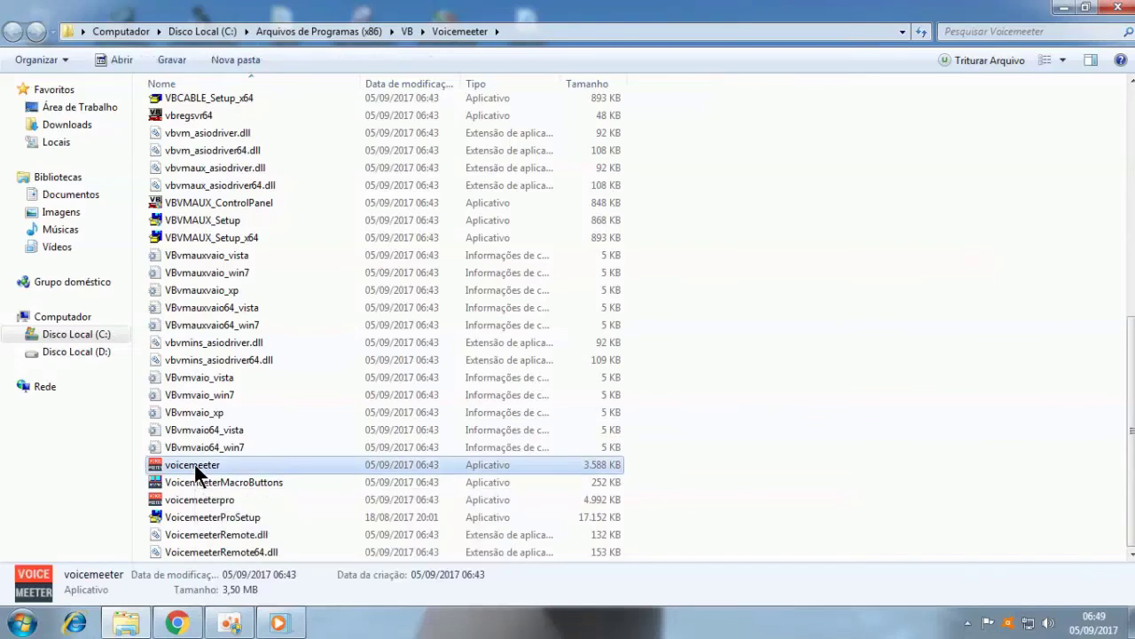
double_click(197, 470)
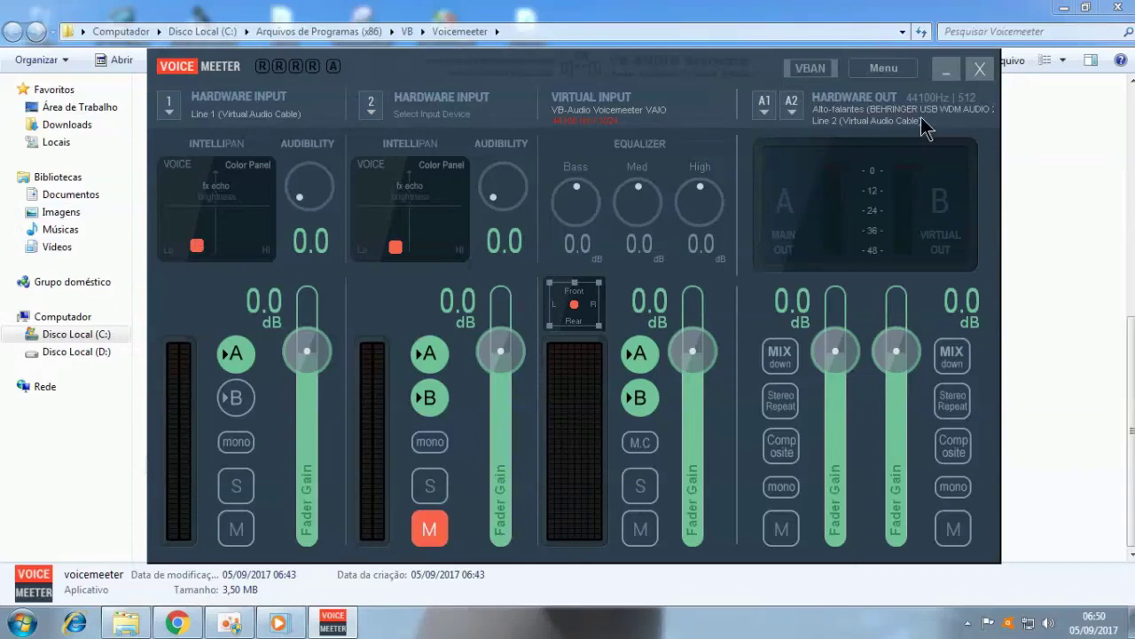
left_click(979, 69)
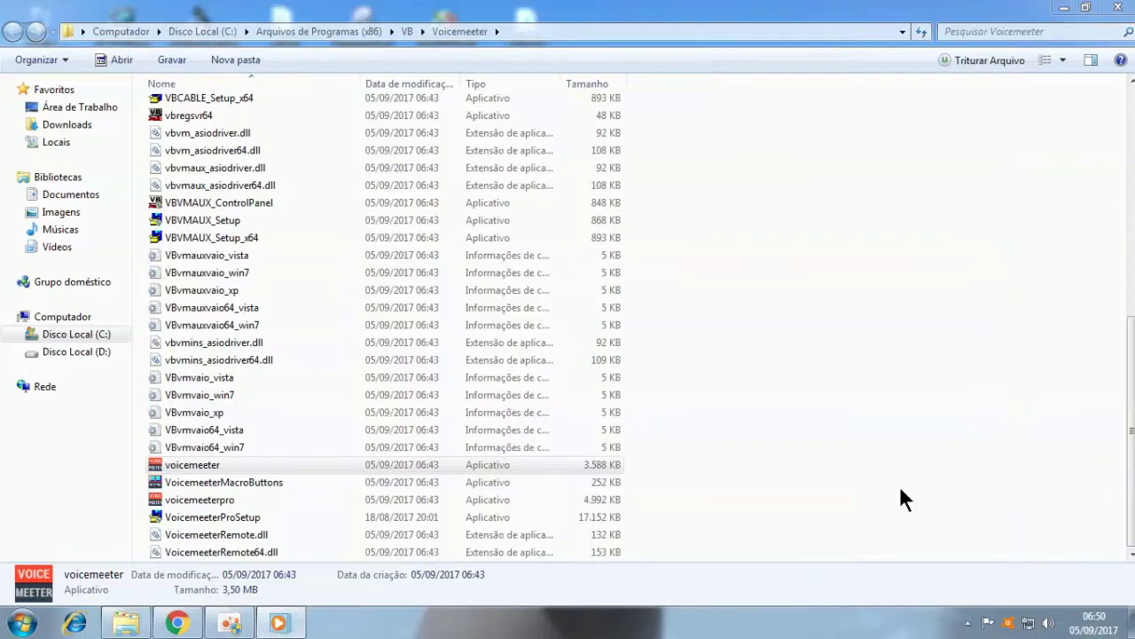
- Check the list of recording devices in the Windows sound settings and close it without changes
right_click(1048, 623)
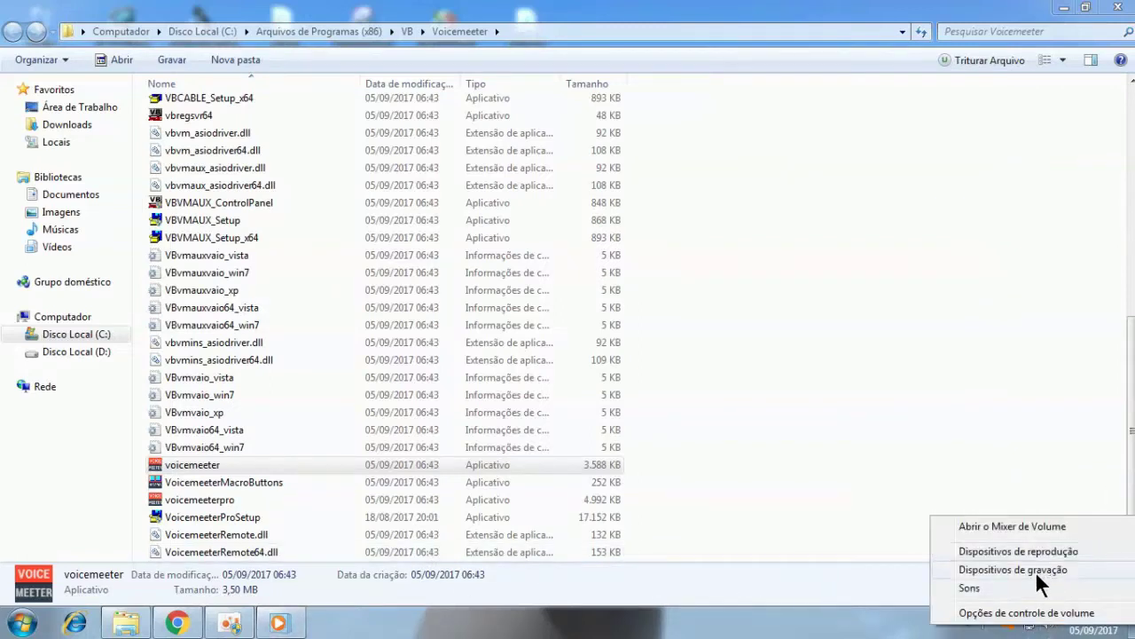
left_click(1034, 568)
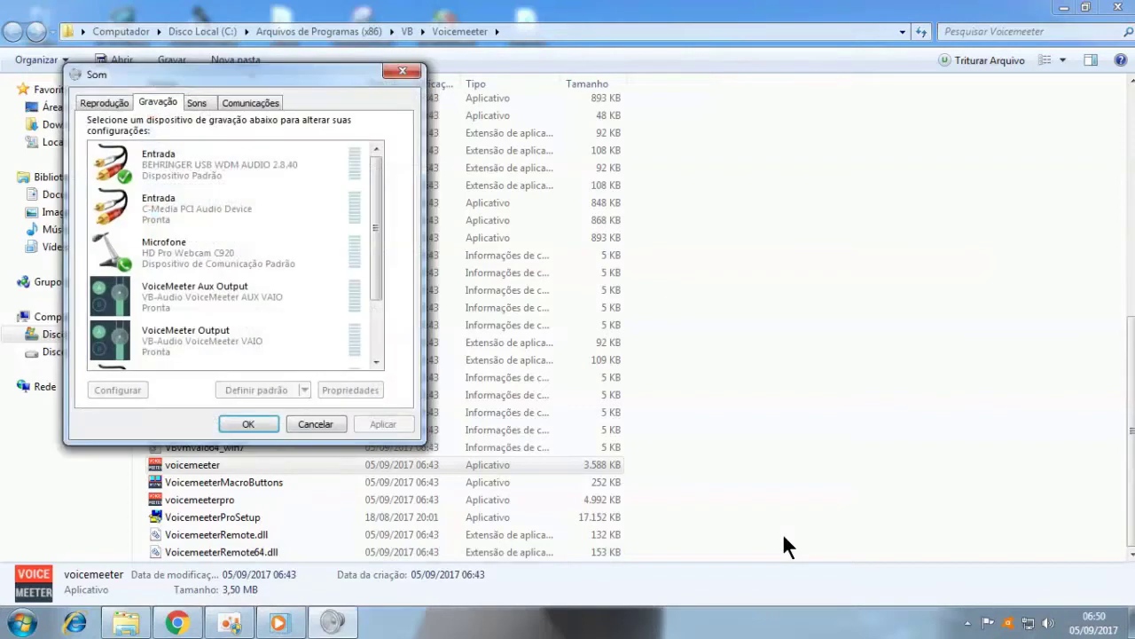
left_click(315, 423)
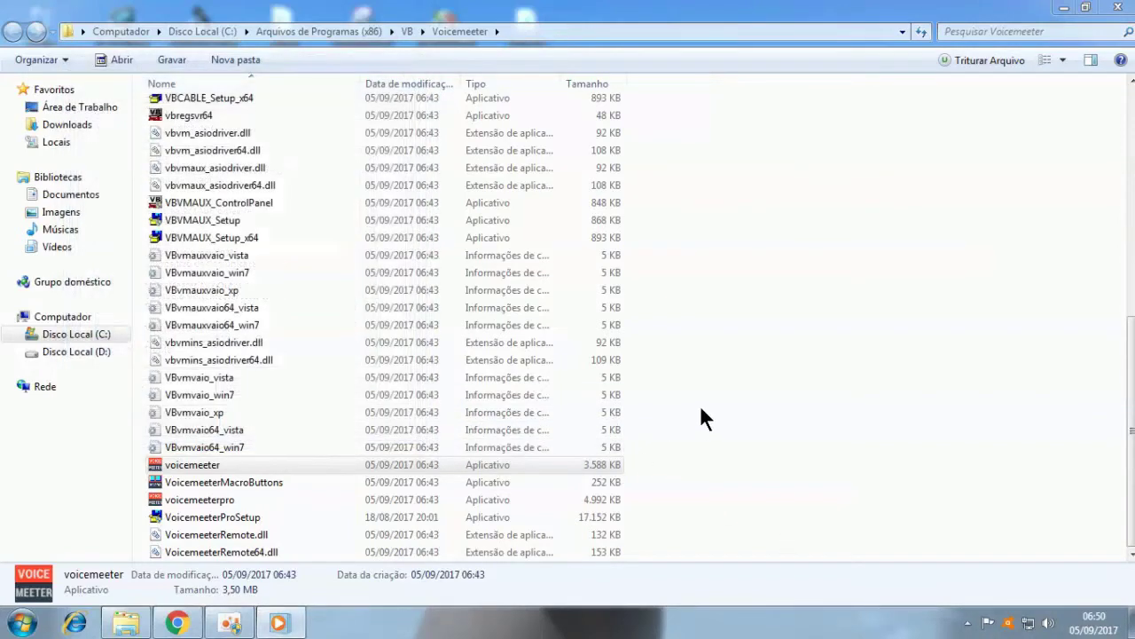
- Launch the voicemeeterpro application from the Voicemeeter folder to open the Banana mixer
left_click(226, 466)
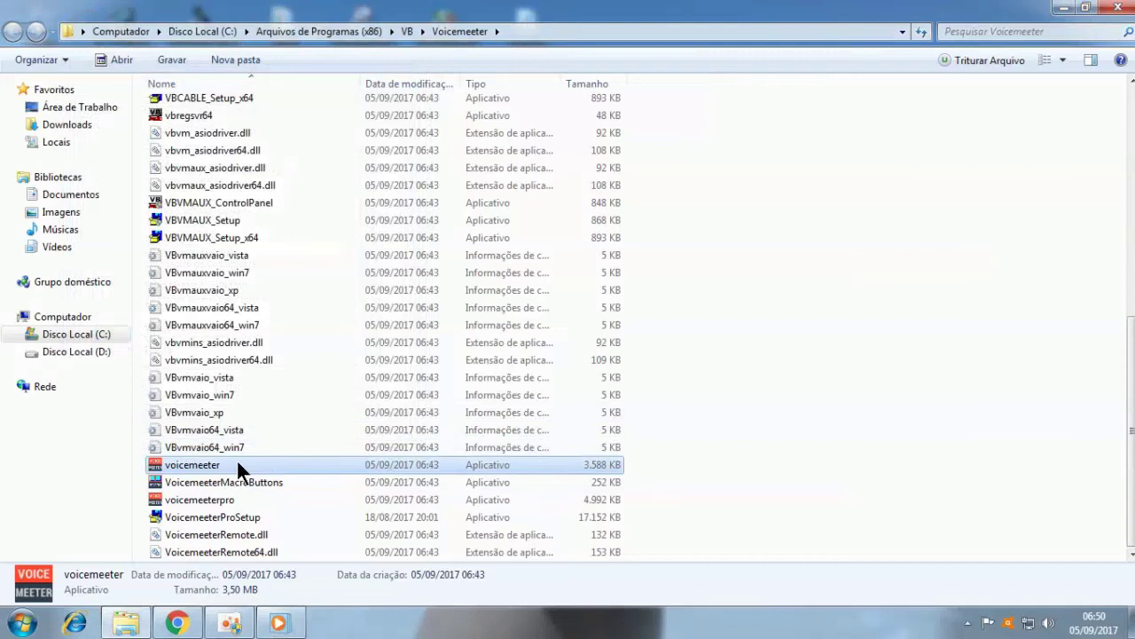
left_click(213, 507)
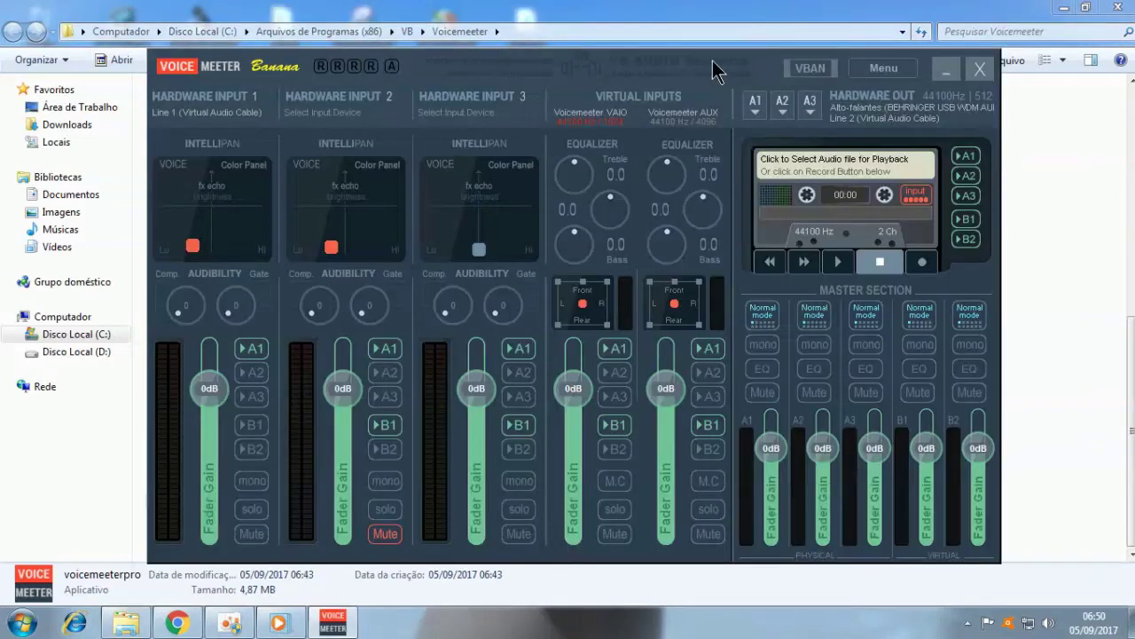
- Review the Windows recording devices while the Banana mixer is running and cancel the dialog
right_click(1049, 623)
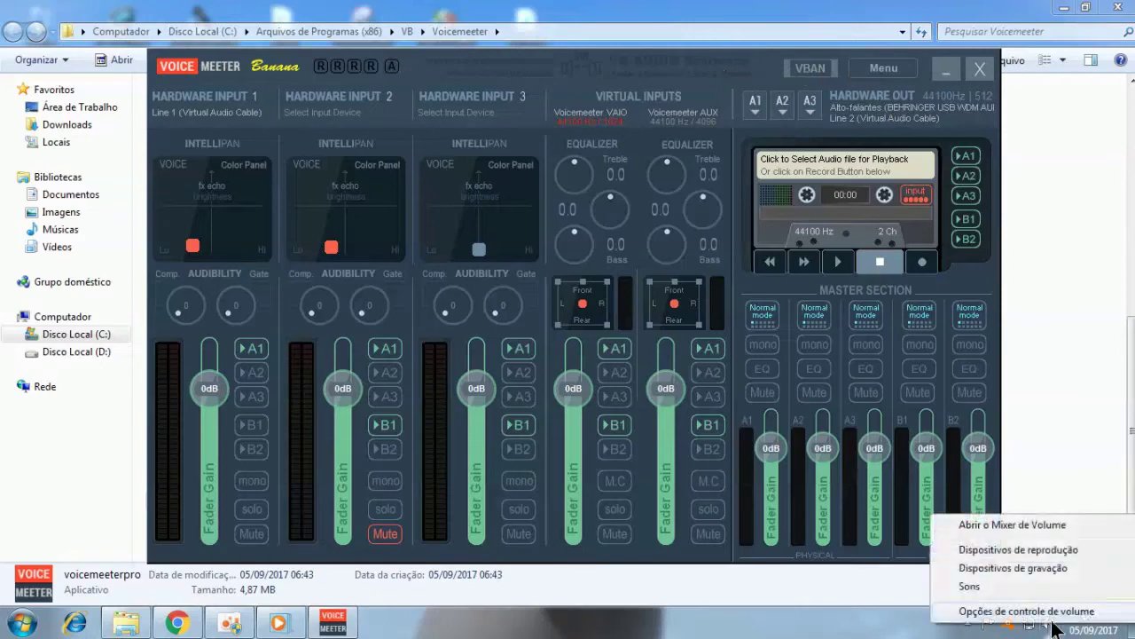
left_click(1041, 569)
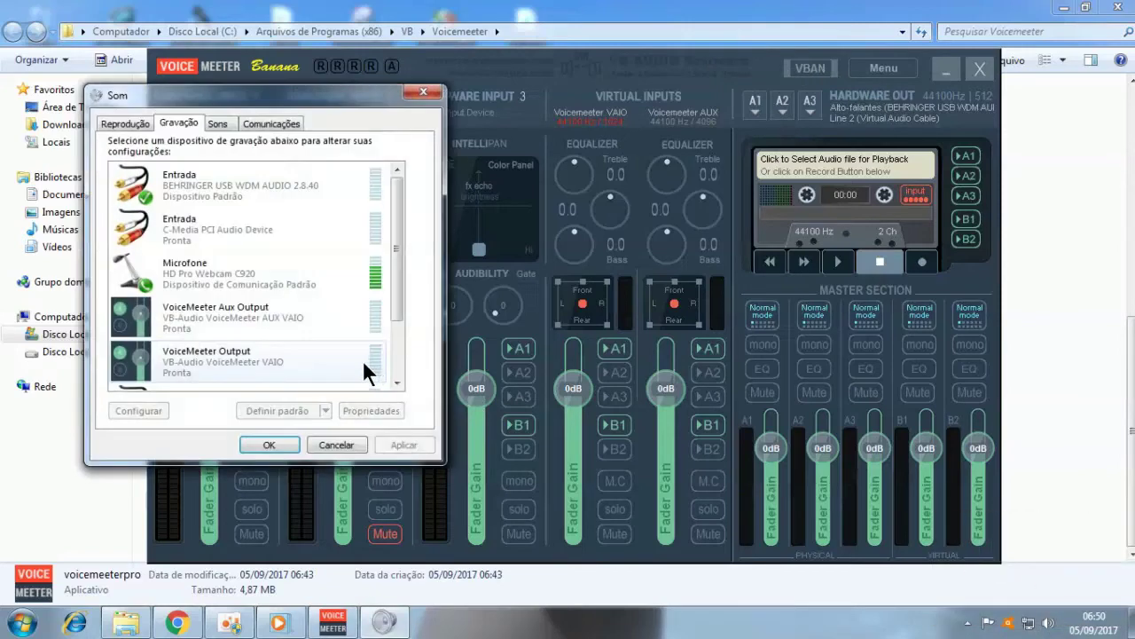
left_click(338, 446)
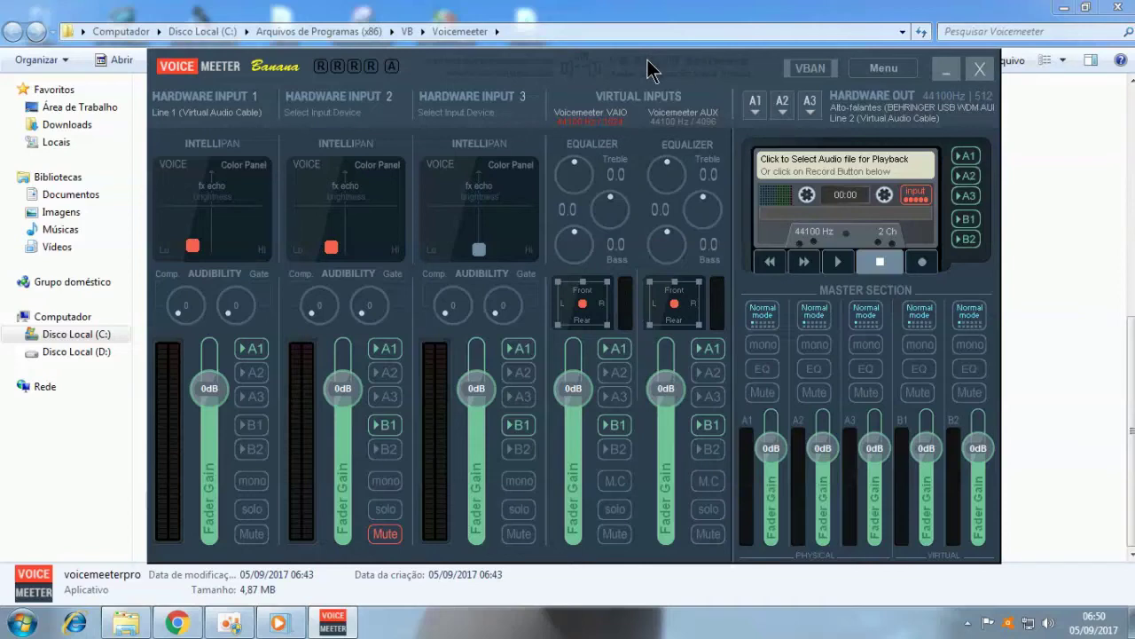
- Create a desktop shortcut for the voicemeeterpro application, then close the folder and minimise the mixer to reveal it
left_click(717, 9)
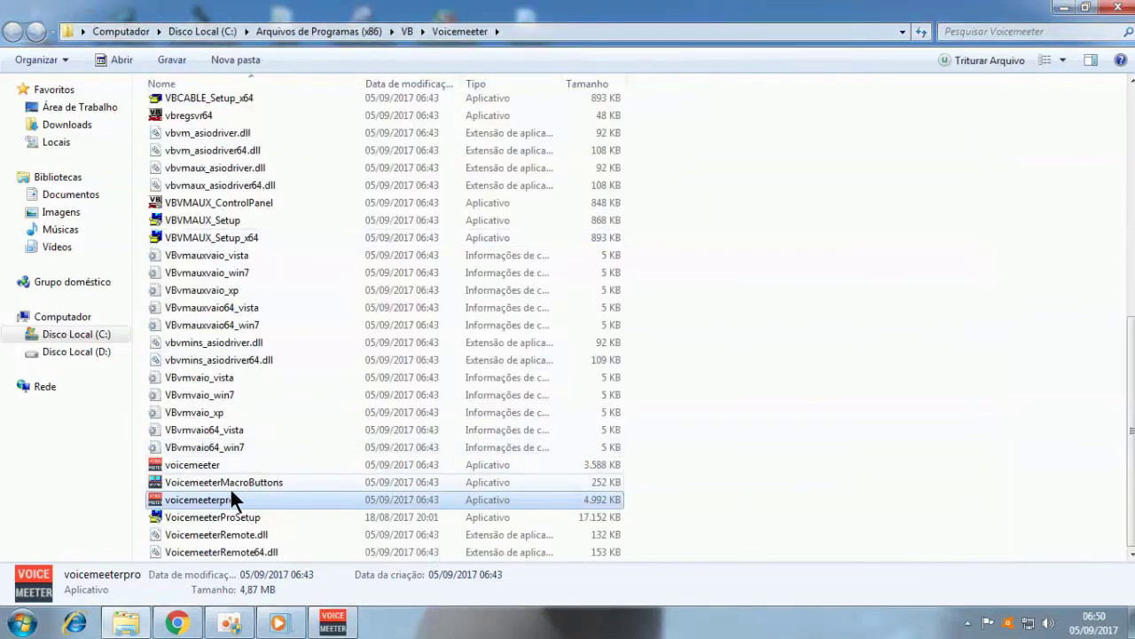
right_click(186, 506)
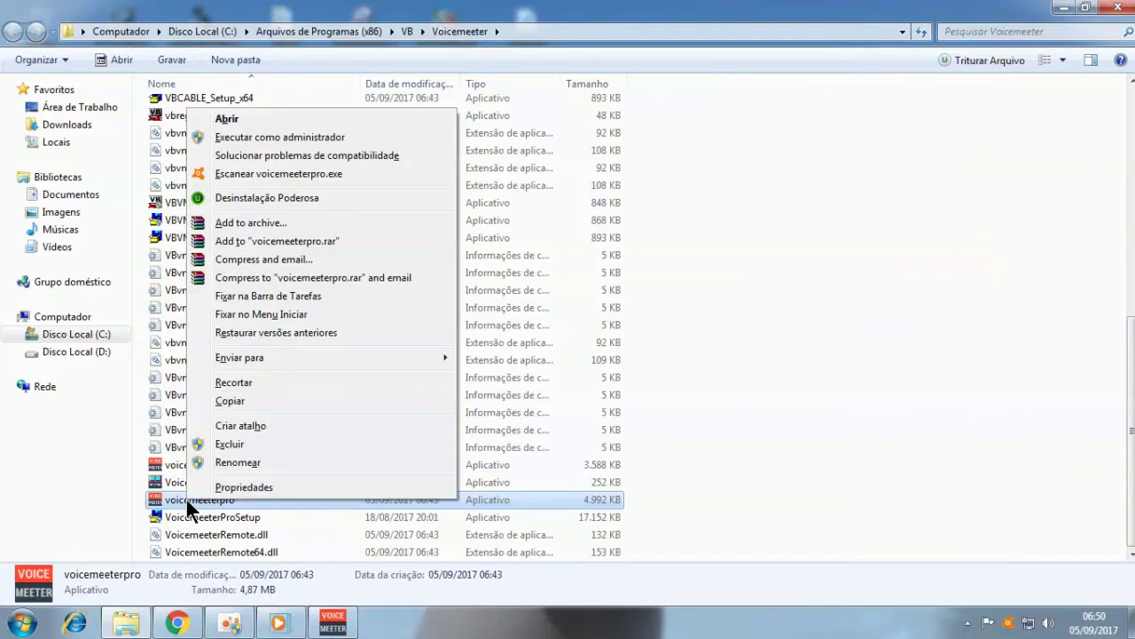
mouse_move(251, 357)
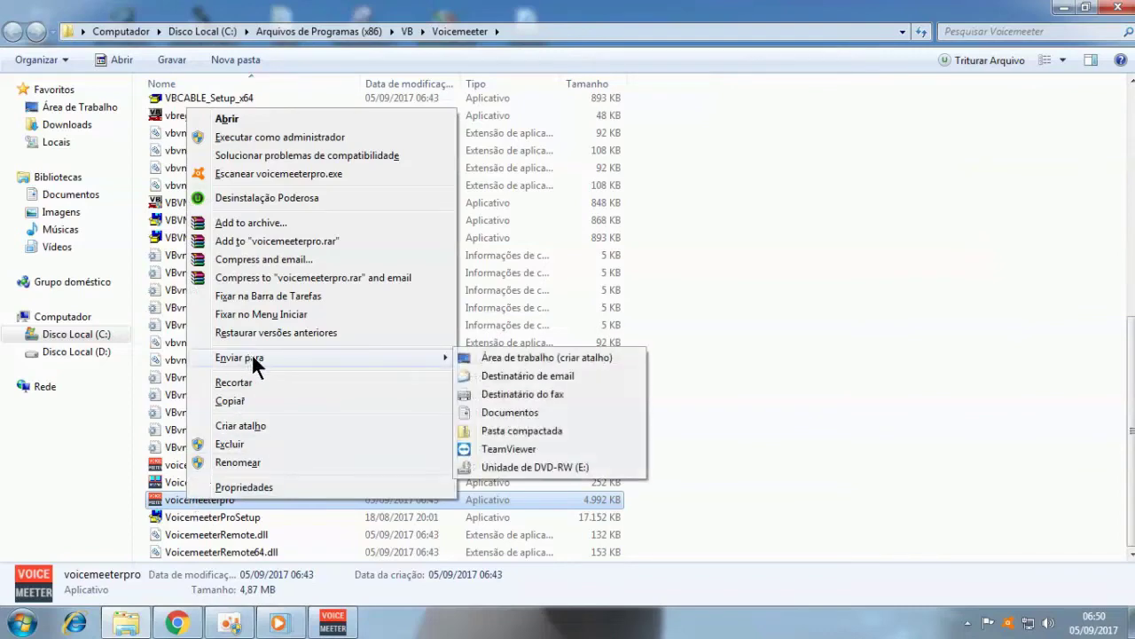
left_click(521, 358)
left_click(1109, 7)
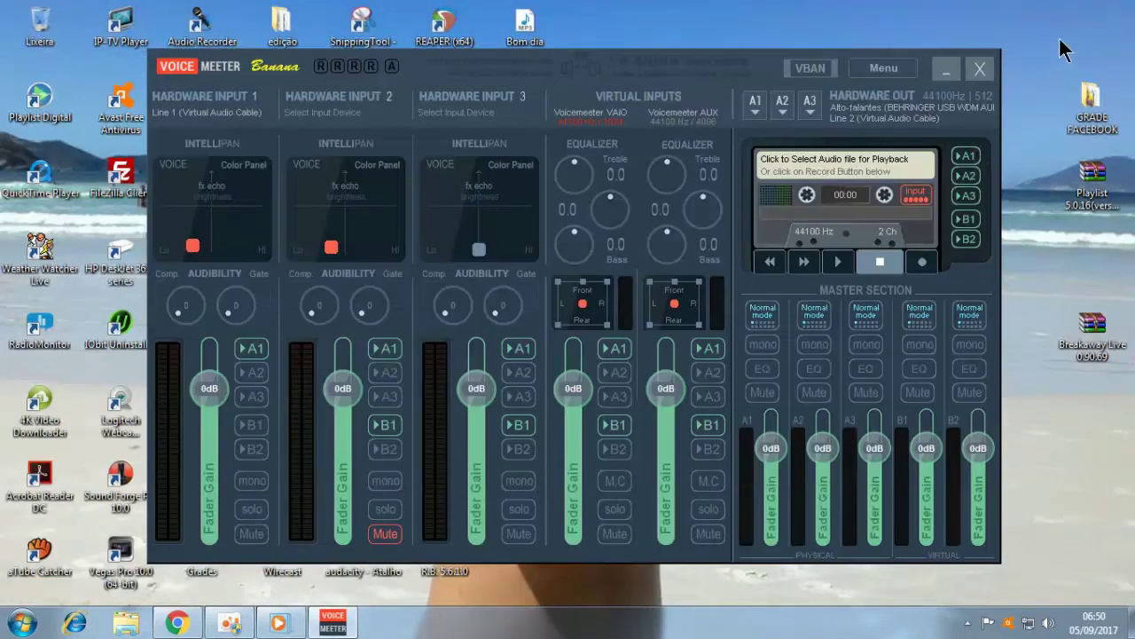
left_click(946, 69)
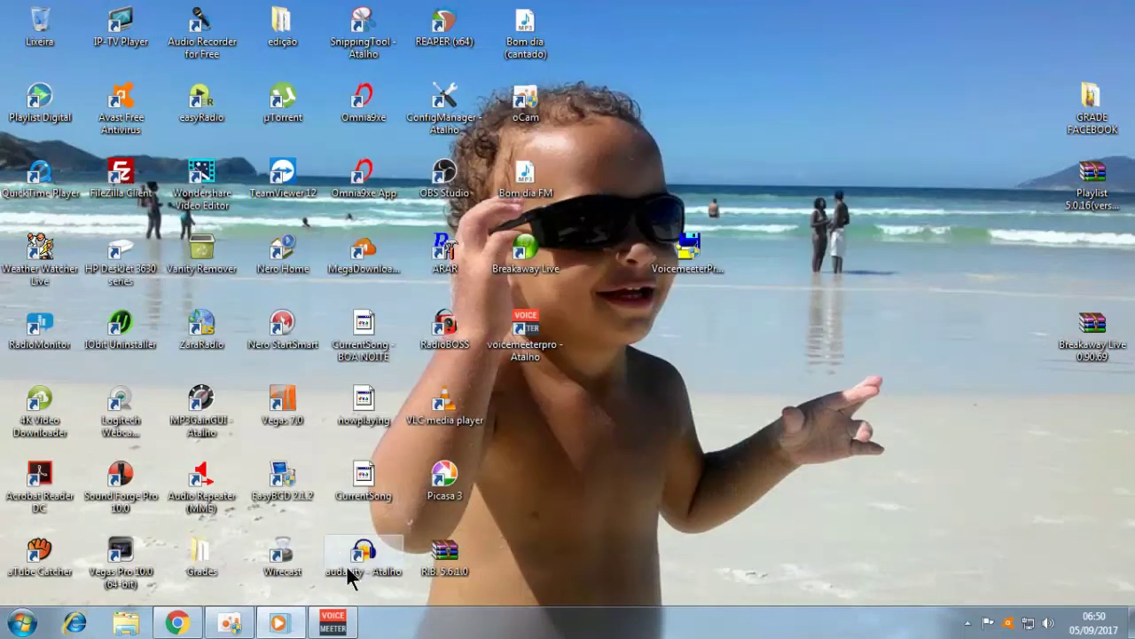
left_click_drag(542, 346, 523, 330)
- Restore the Banana mixer and assign hardware output A1 to WDM: Alto-falantes (BEHRINGER USB WDM AUDIO 2.8.40)
left_click(332, 621)
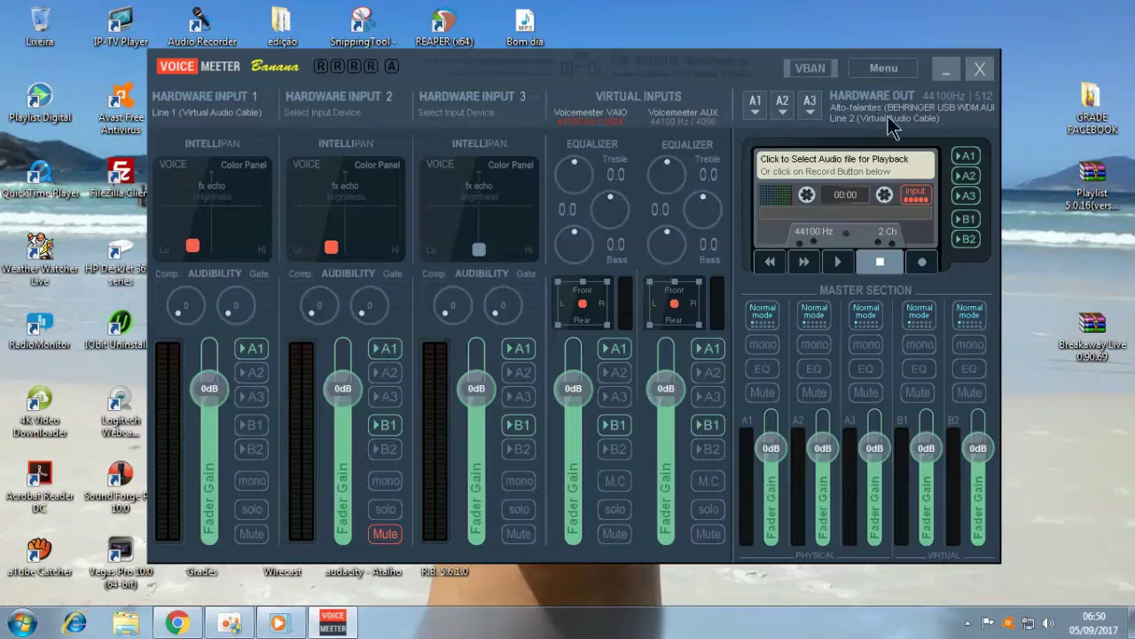
left_click(758, 113)
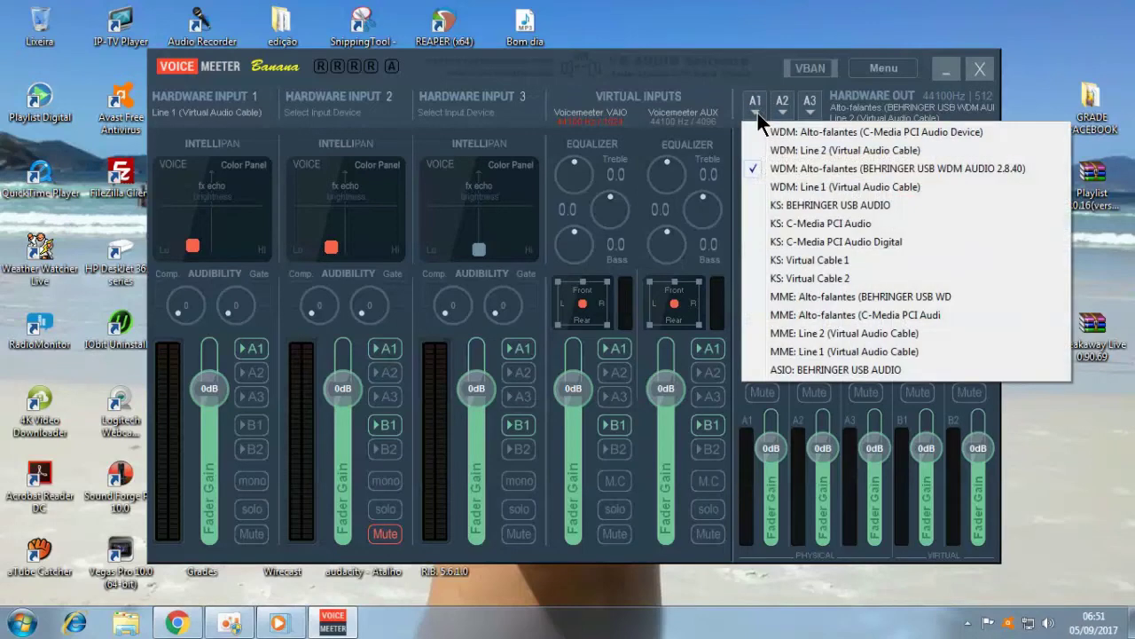
left_click(786, 173)
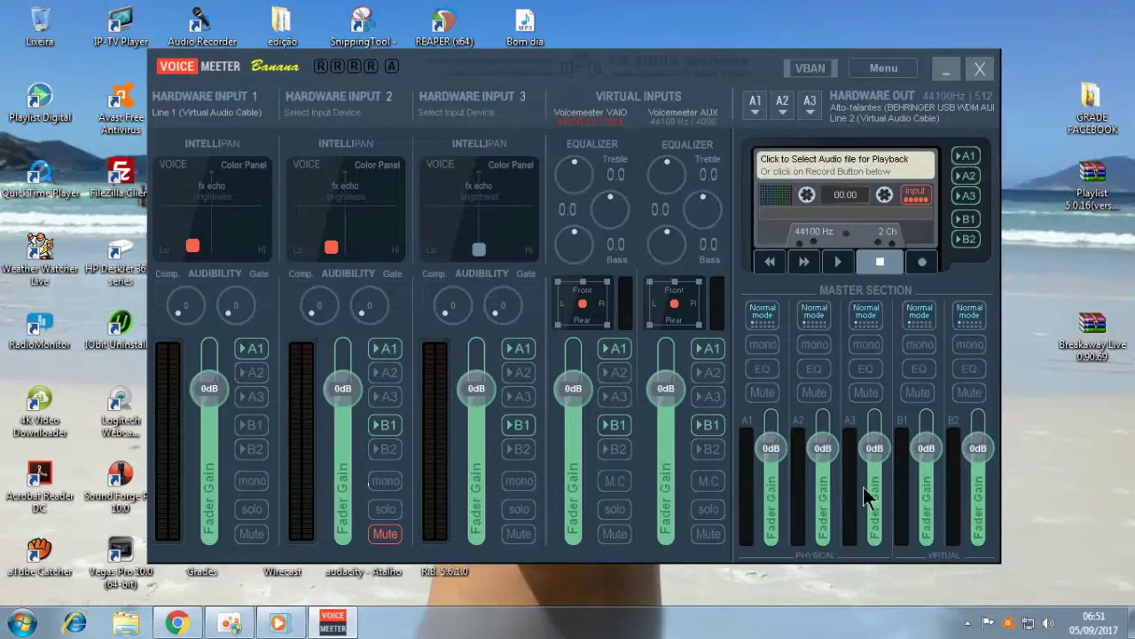
- Set VoiceMeeter Input (VB-Audio VoiceMeeter VAIO) as the default Windows playback device
right_click(1051, 624)
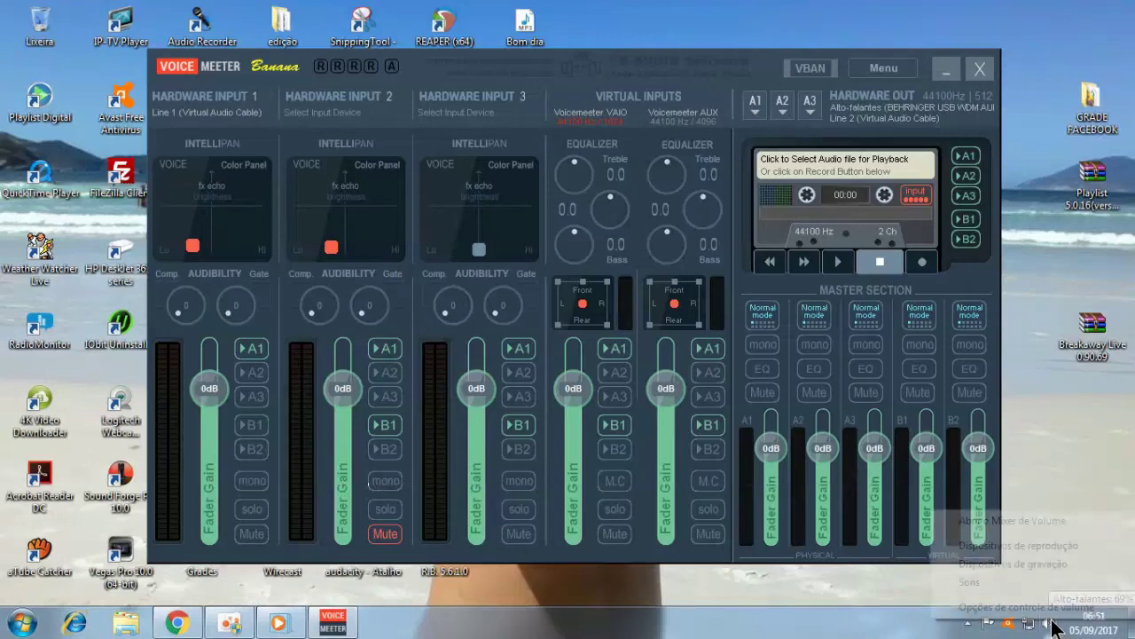
left_click(976, 544)
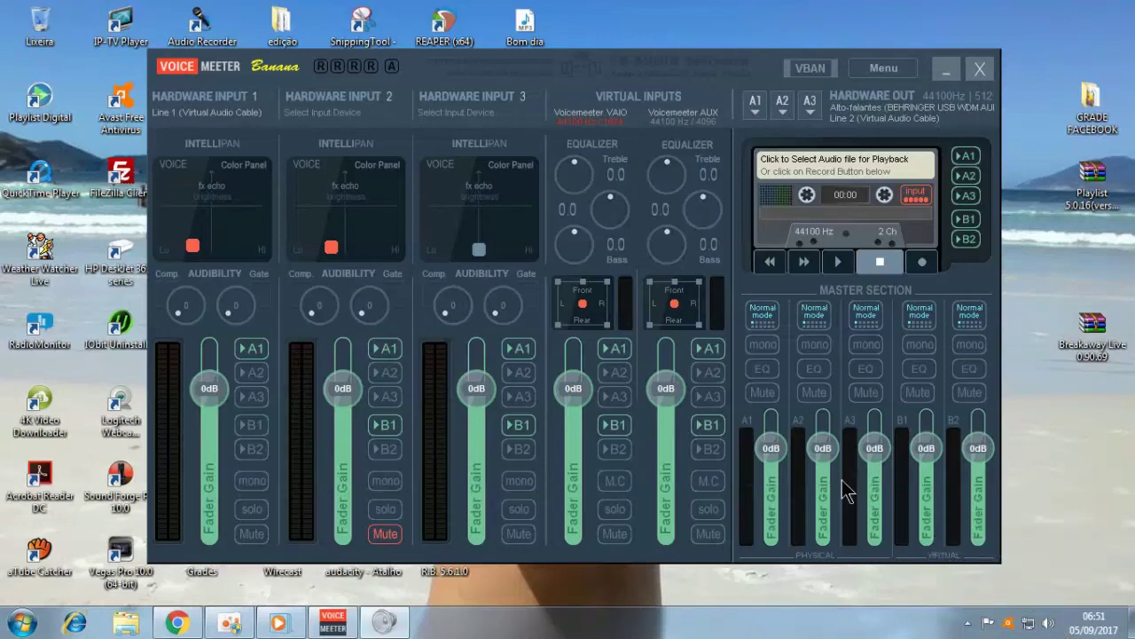
right_click(253, 343)
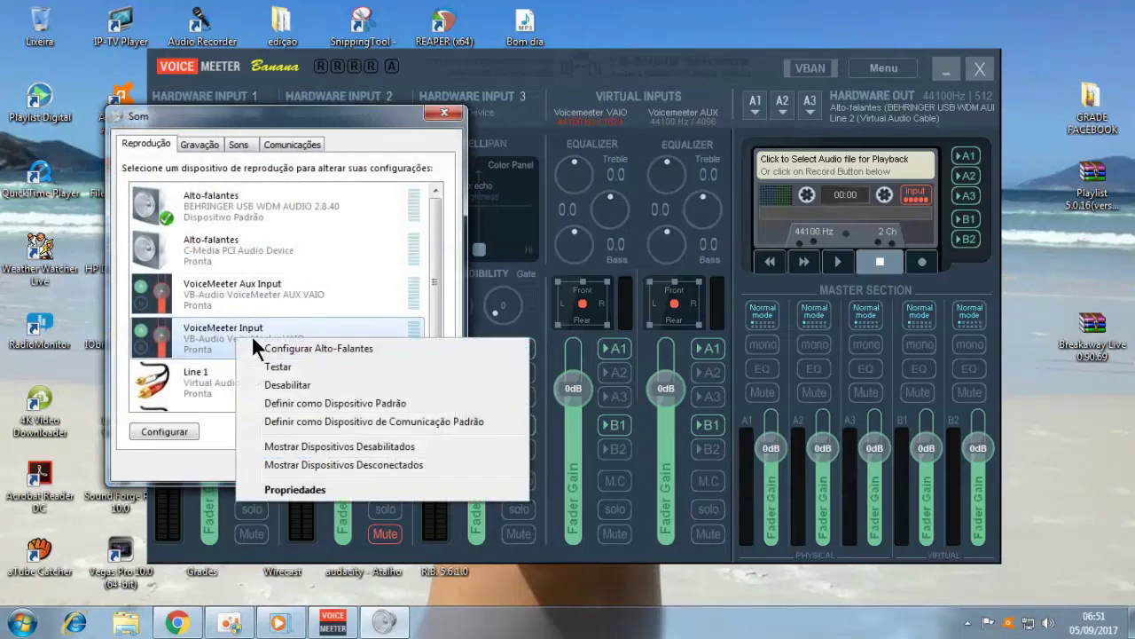
left_click(281, 402)
left_click(290, 465)
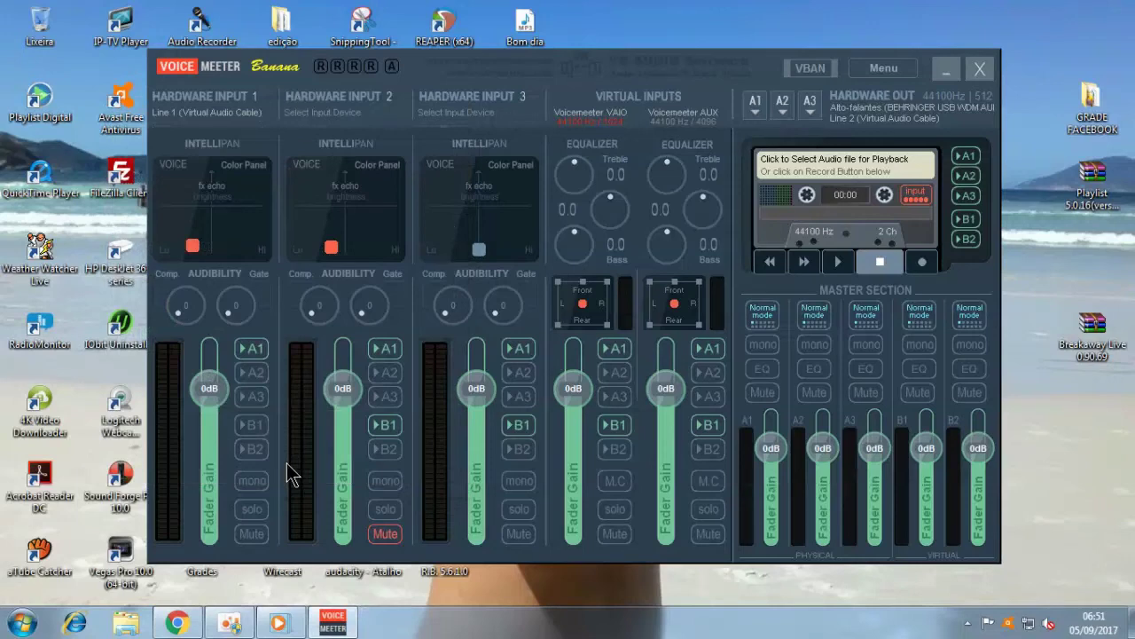
- Check the default recording device in the Windows sound settings and cancel without changes
right_click(1047, 624)
left_click(1009, 572)
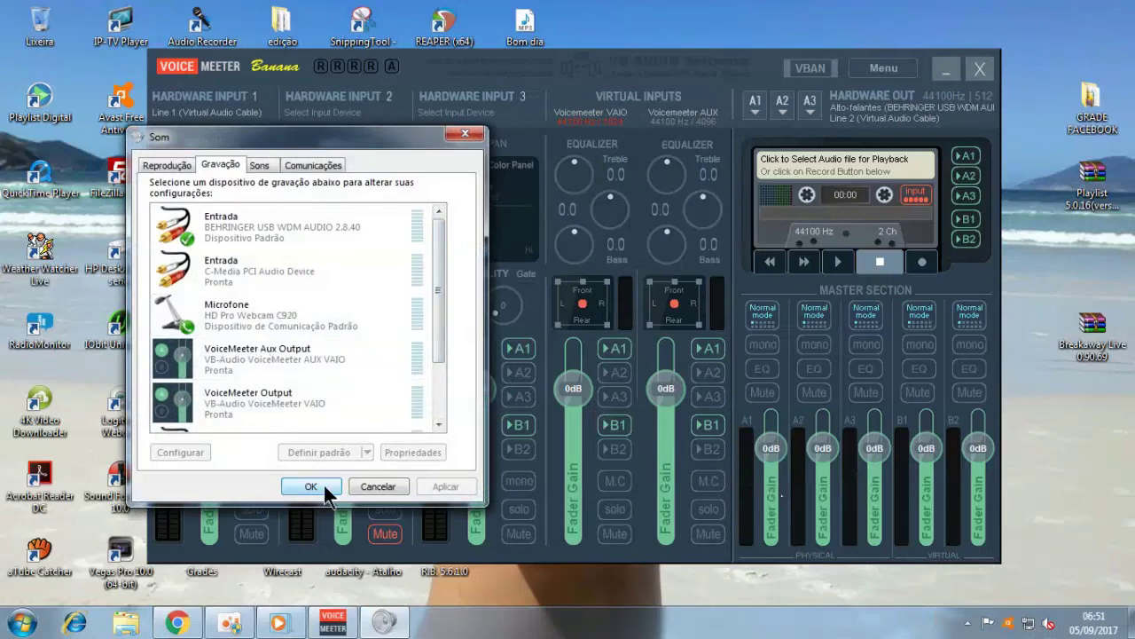
left_click(377, 486)
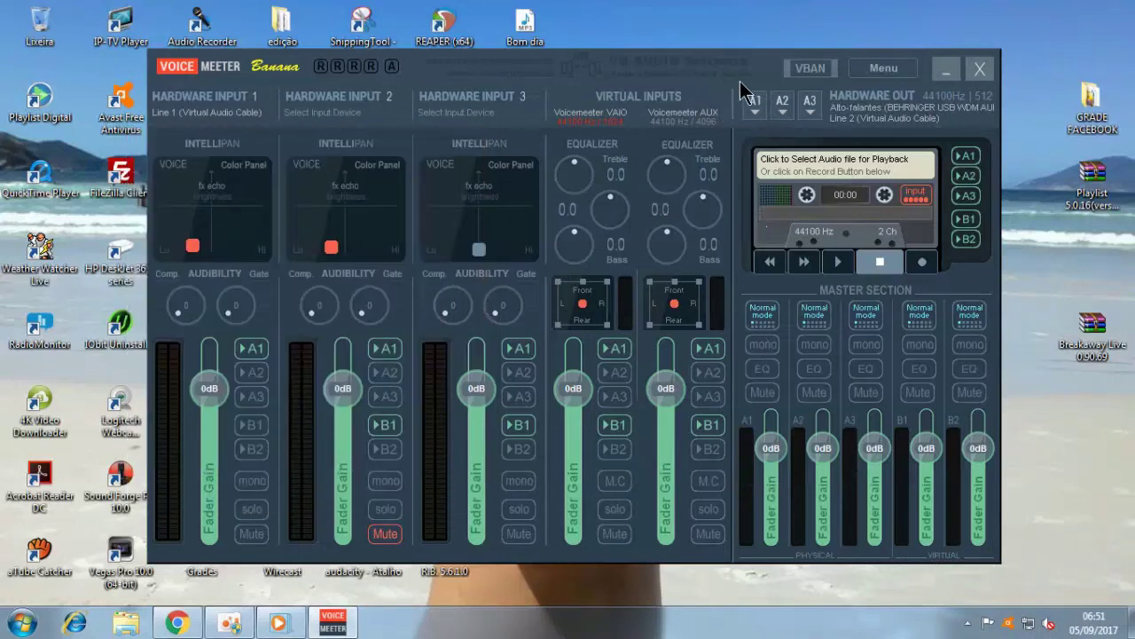
- Remove the device selection from hardware output A2 and view the A3 device list without choosing a device
left_click(784, 108)
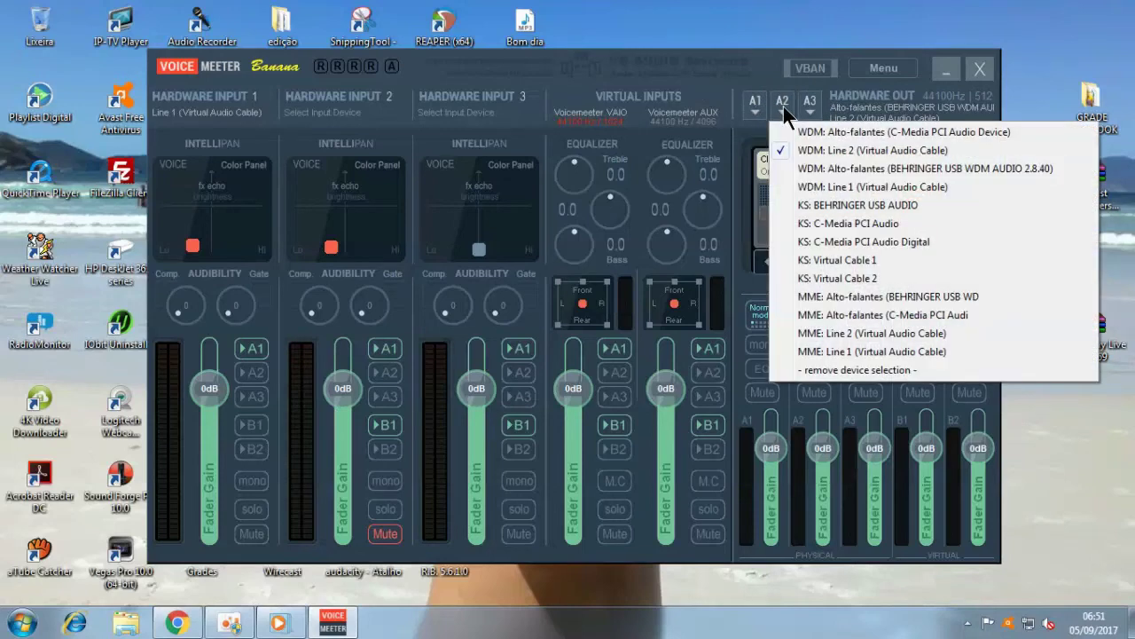
left_click(821, 370)
left_click(807, 110)
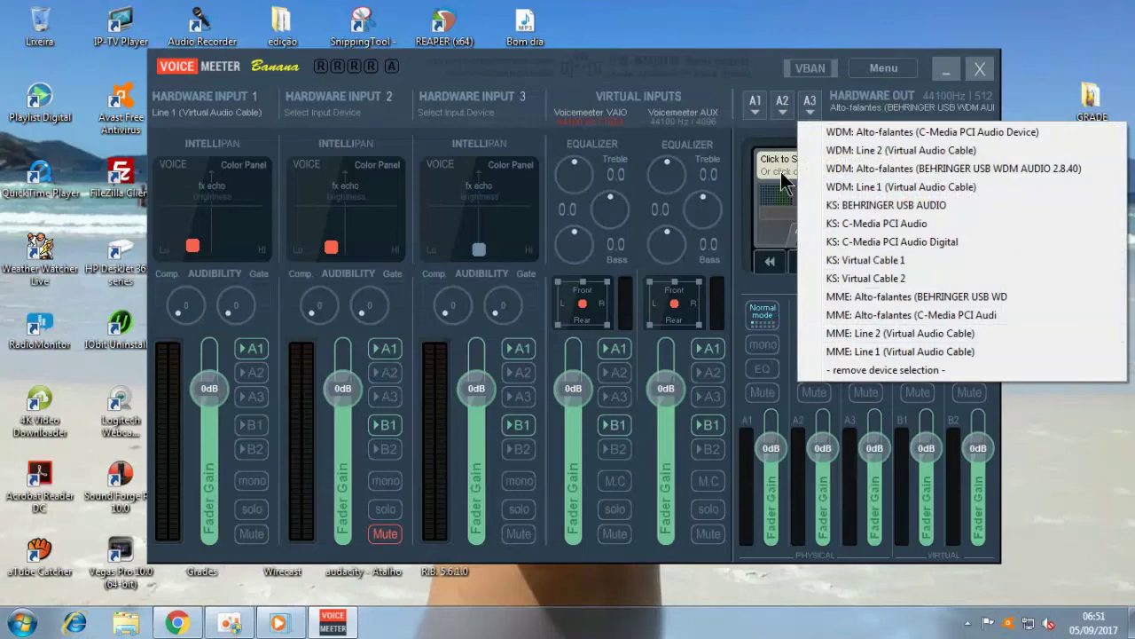
left_click(771, 71)
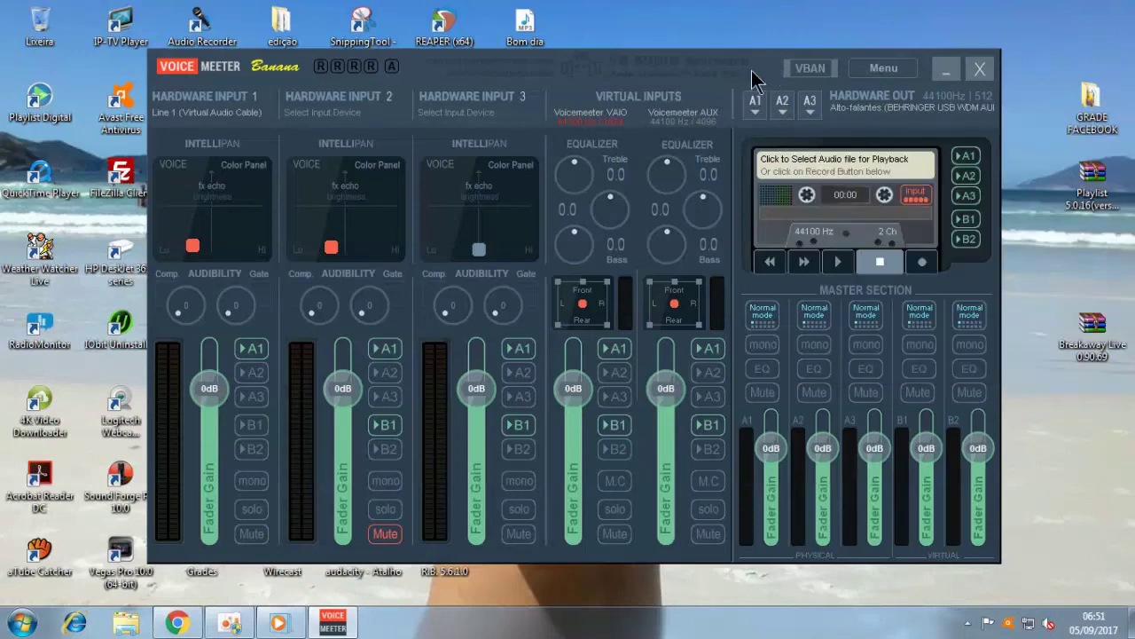
- Set Hardware Input 1 to WDM: Entrada (BEHRINGER USB WDM AUDIO 2.8.40) and test muting and unmuting the channel
left_click_drag(753, 77, 794, 64)
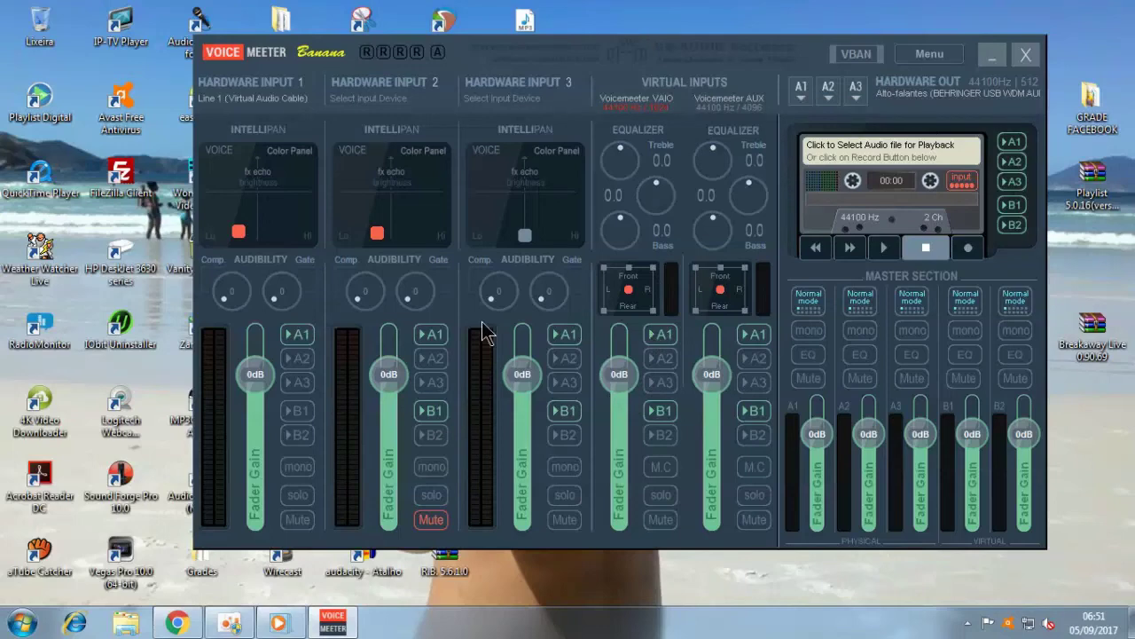
left_click(280, 100)
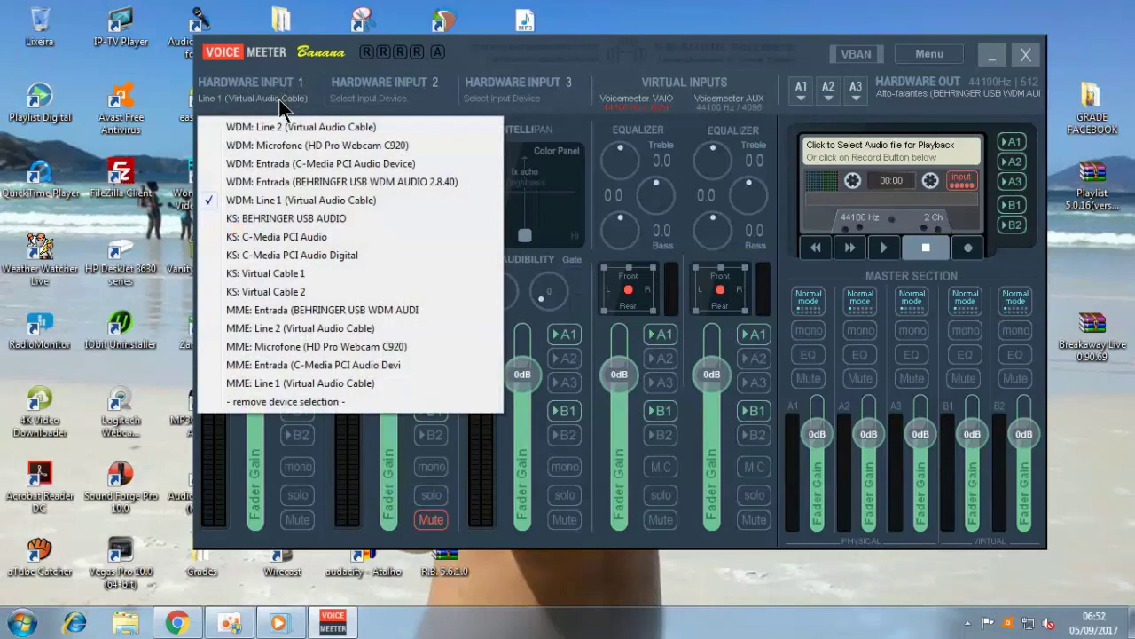
left_click(279, 181)
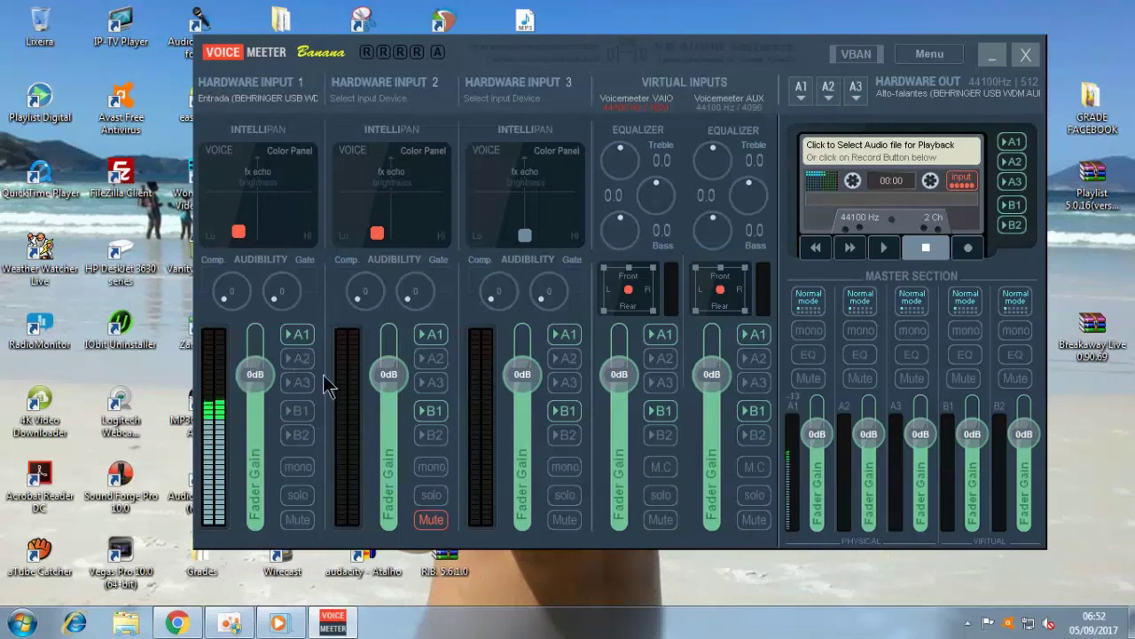
left_click(299, 520)
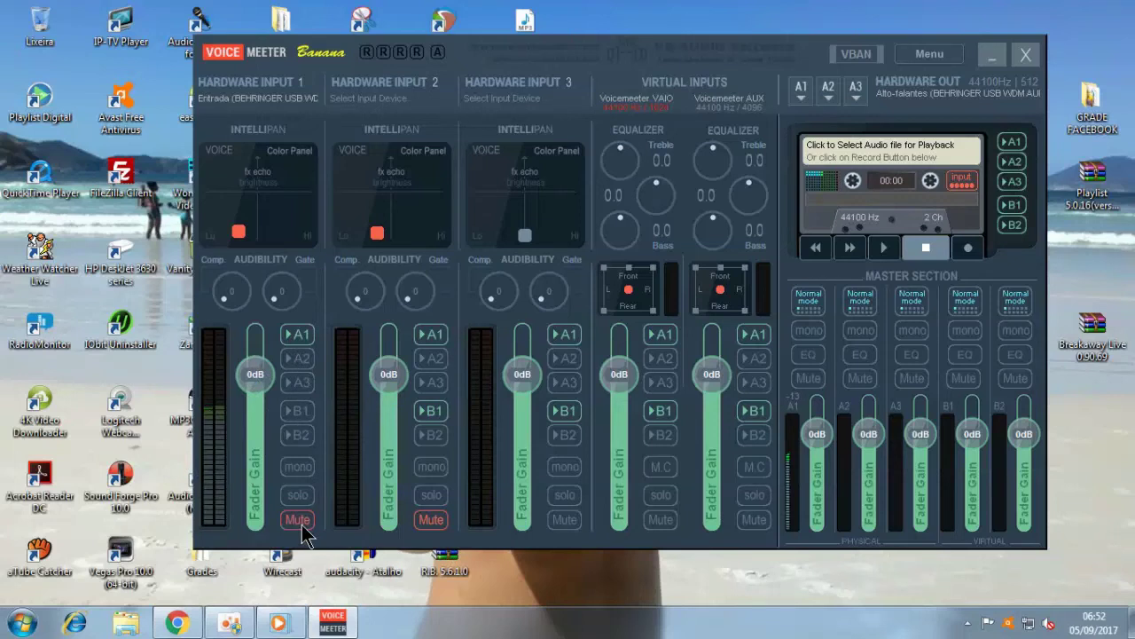
left_click(299, 519)
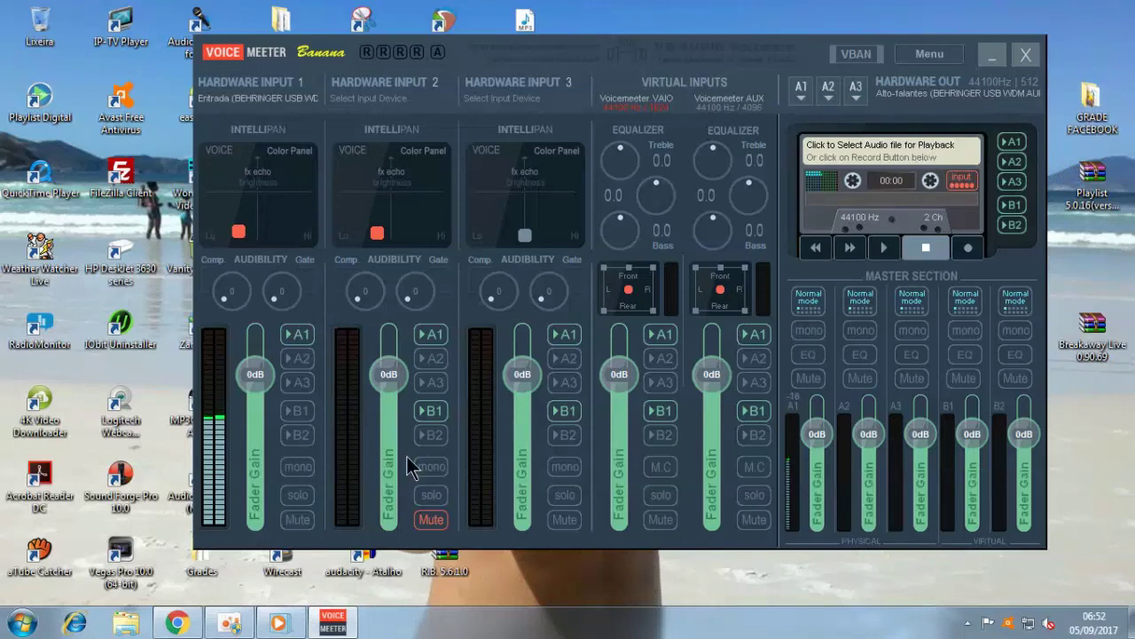
- Review the microphone and VoiceMeeter output entries among the Windows recording devices and cancel the dialog
right_click(1049, 624)
left_click(1035, 568)
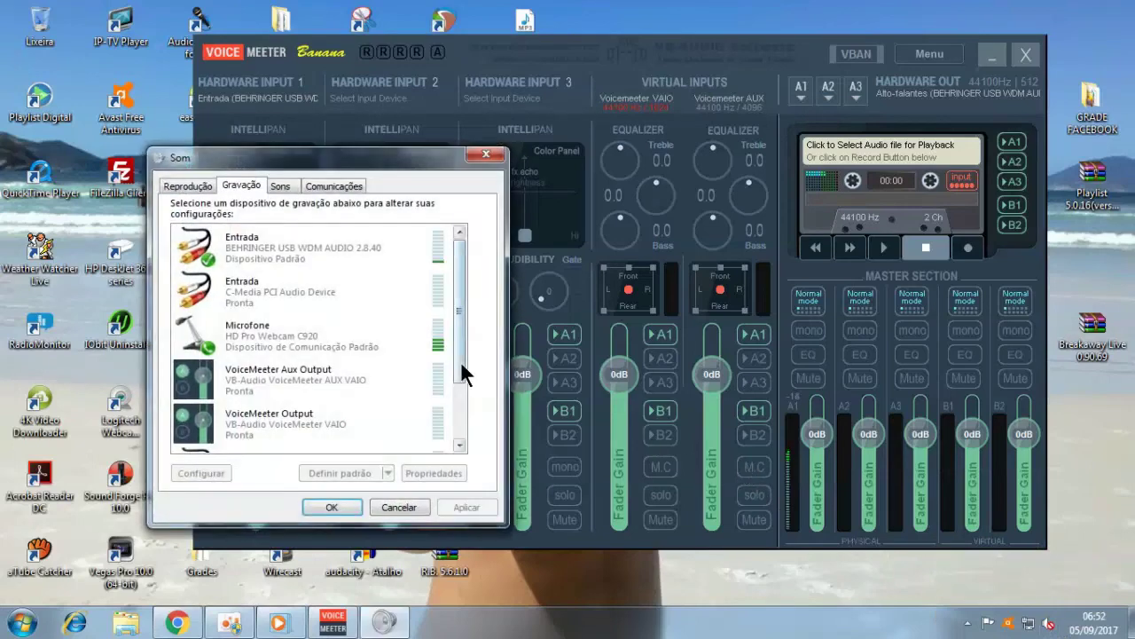
left_click(390, 507)
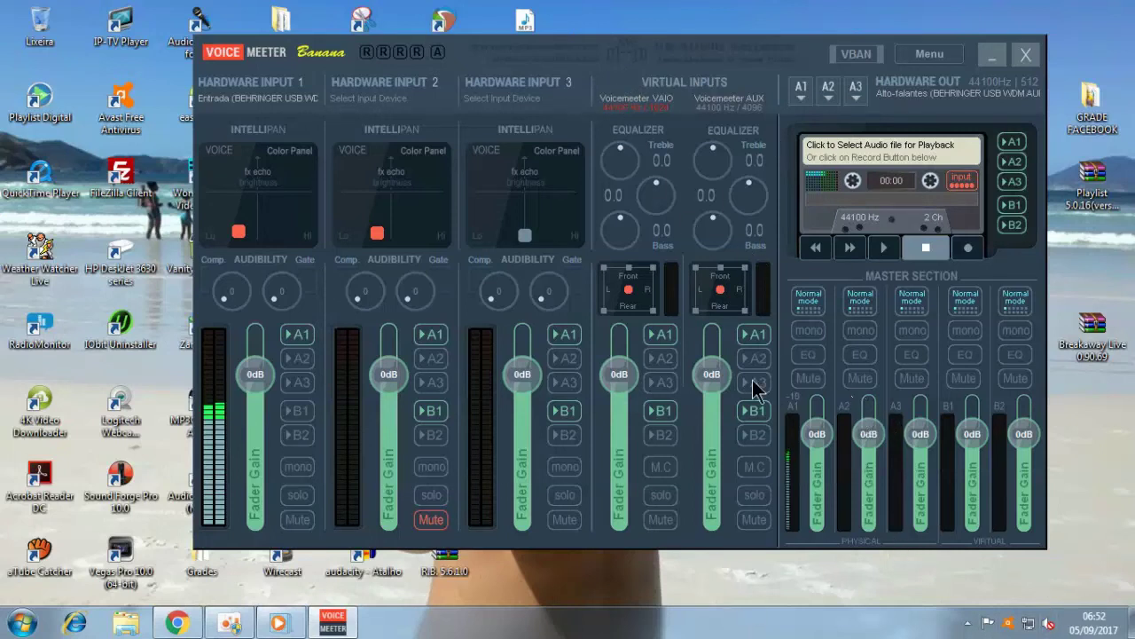
- Mute the Hardware Input 1 channel
left_click(300, 519)
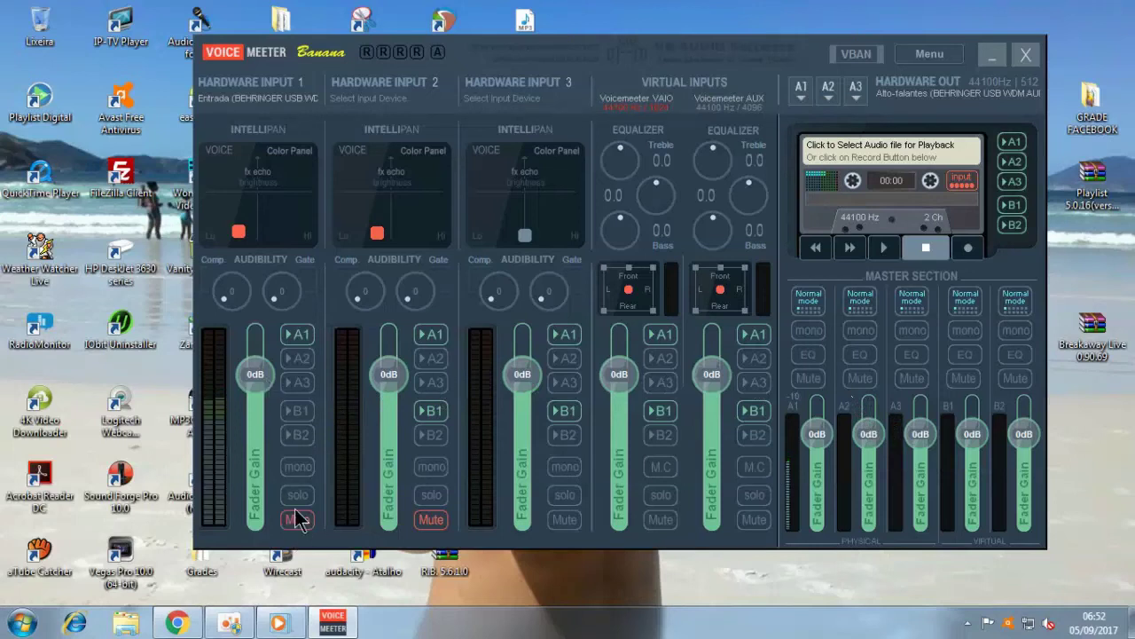